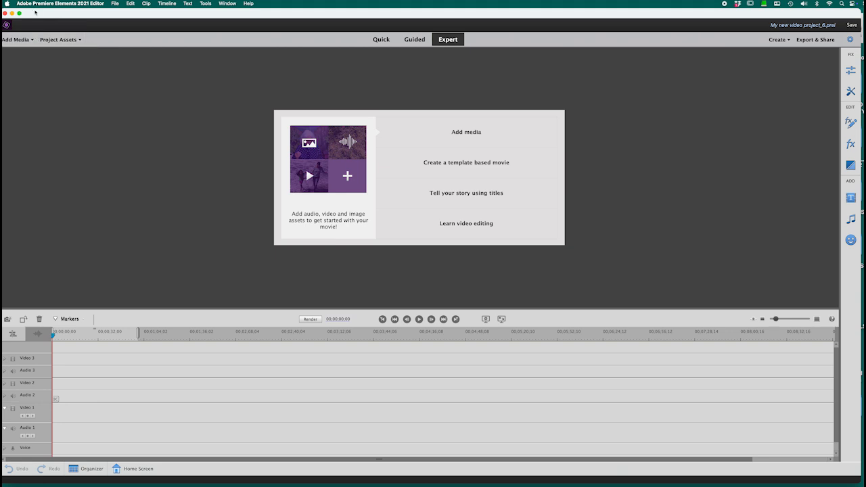
Import the images GOPR0567.JPG through GOPR0585.JPG from the animation folder inside 7-22-2026.
left_click_drag(36, 12, 39, 12)
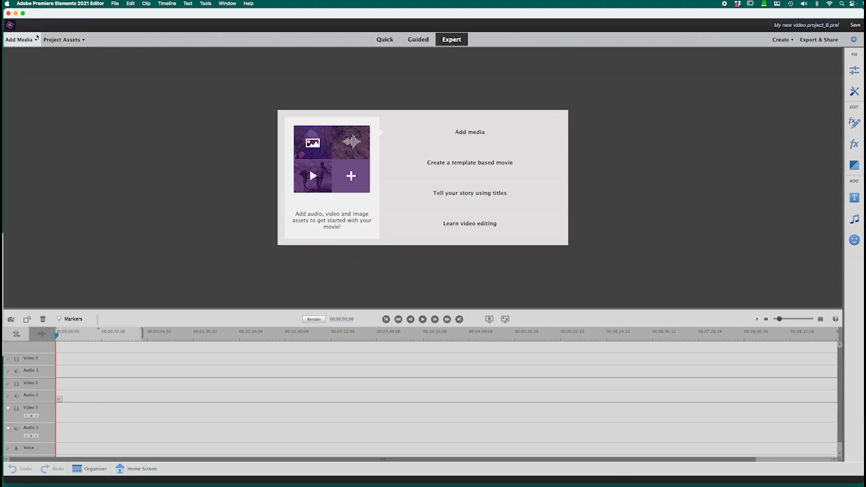
left_click(36, 40)
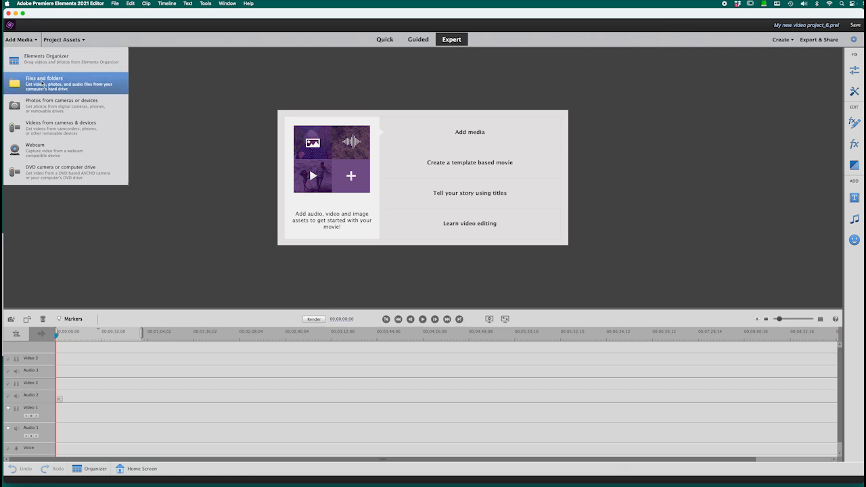
left_click(41, 82)
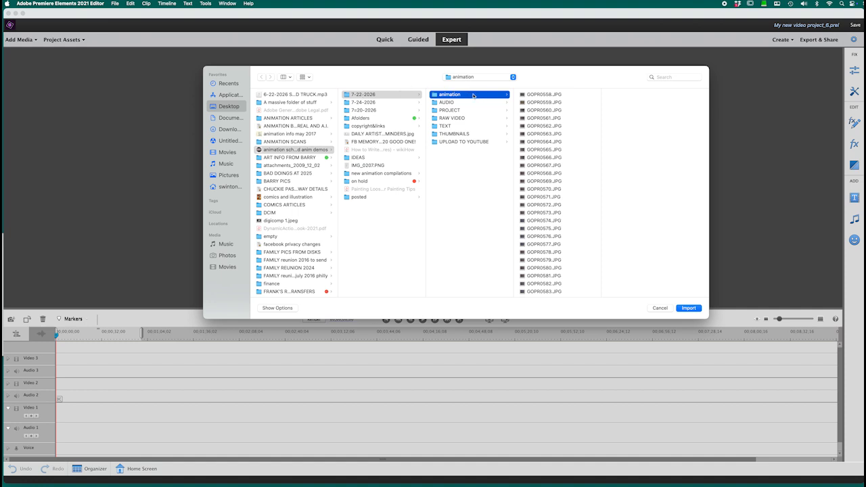
left_click(553, 150)
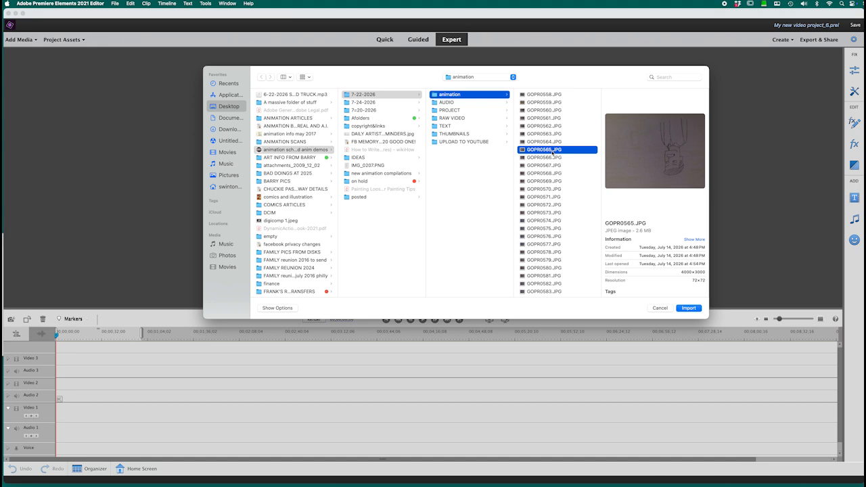
left_click(553, 157)
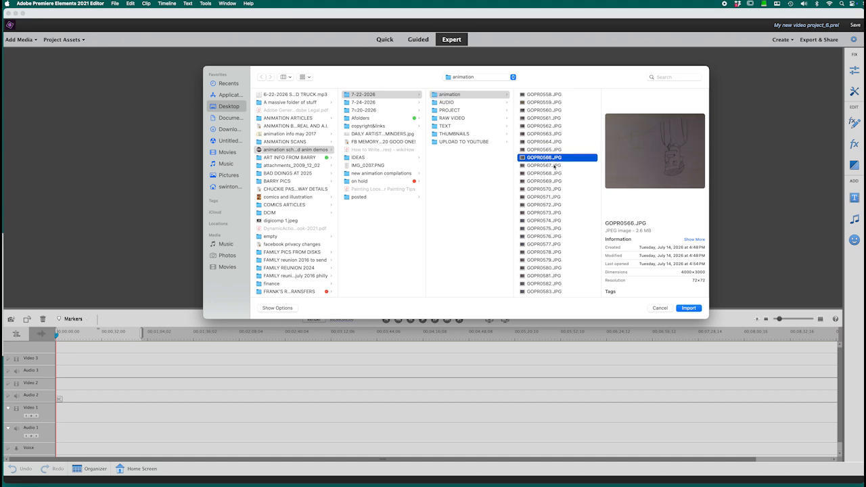
left_click(554, 166)
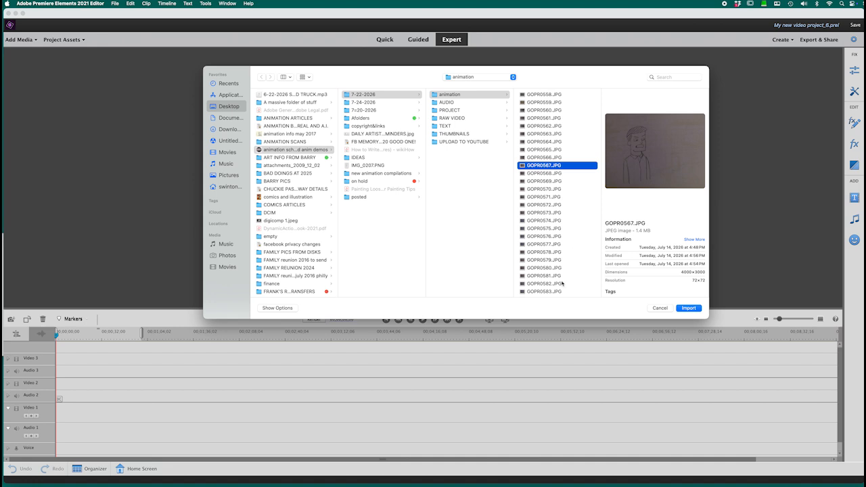
scroll(559, 293, "down", 2)
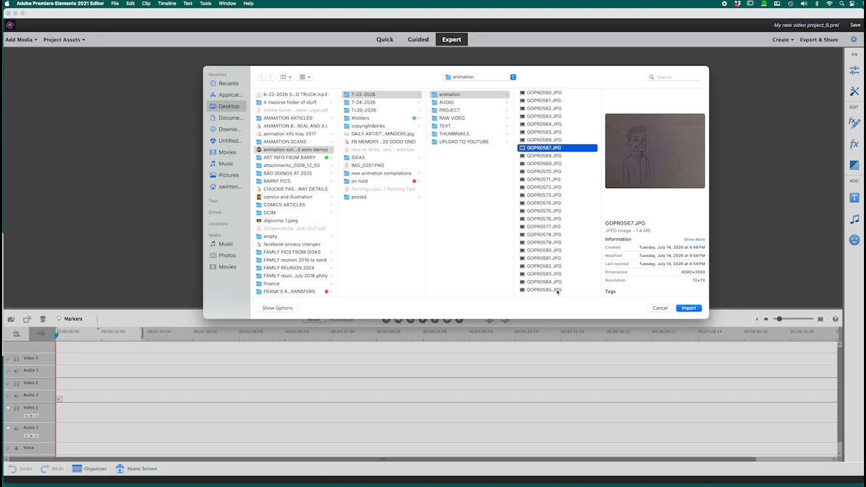
left_click(558, 289, "shift")
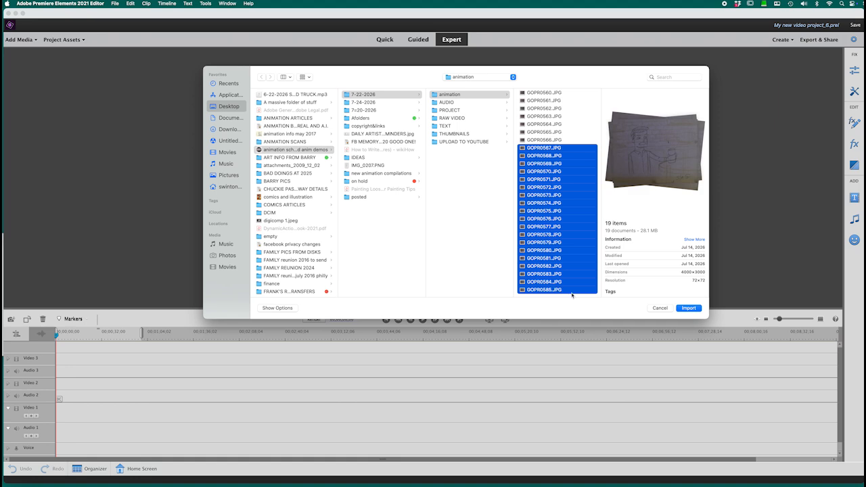
left_click(689, 308)
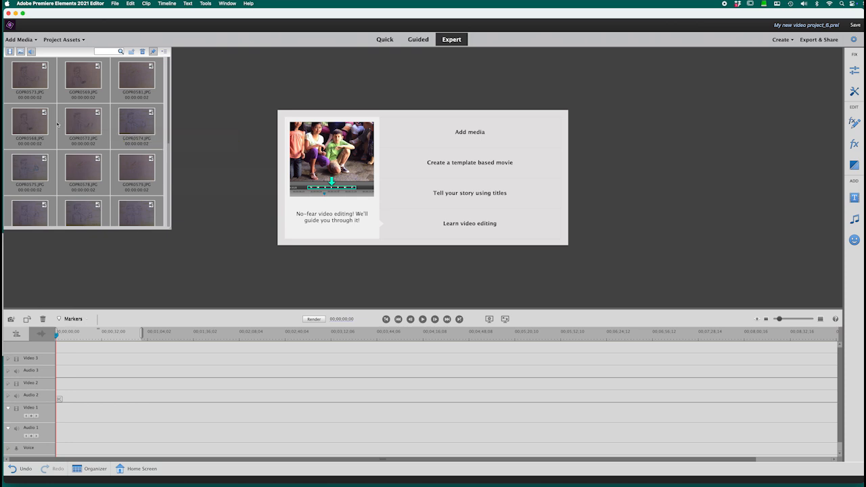
Place GOPR0567.JPG at the start of the Video 1 track.
scroll(56, 124, "down", 5)
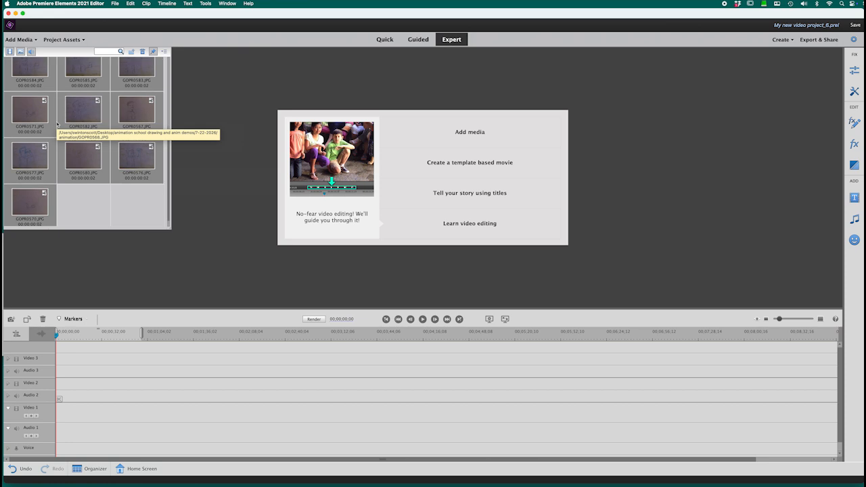
scroll(57, 123, "up", 2)
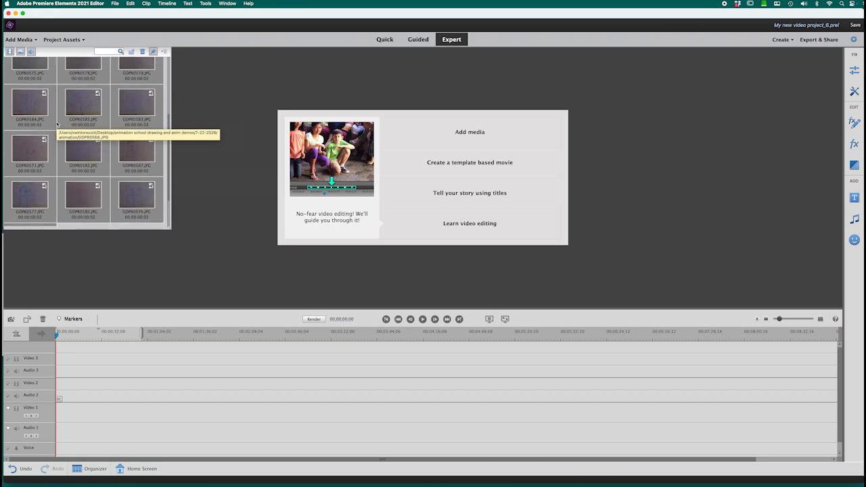
left_click(137, 151)
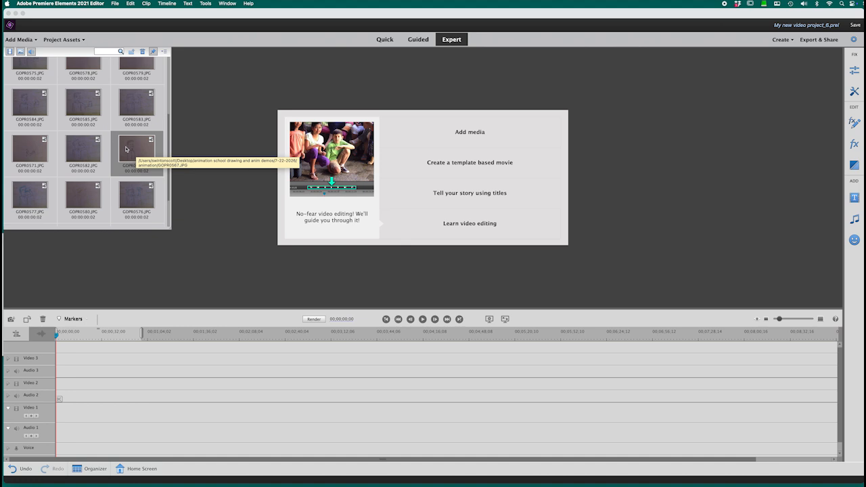
scroll(114, 209, "down", 1)
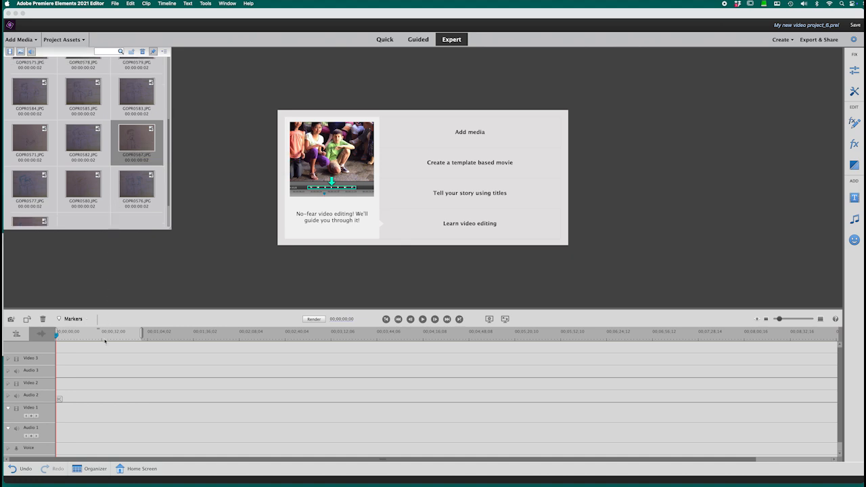
left_click_drag(105, 340, 60, 422)
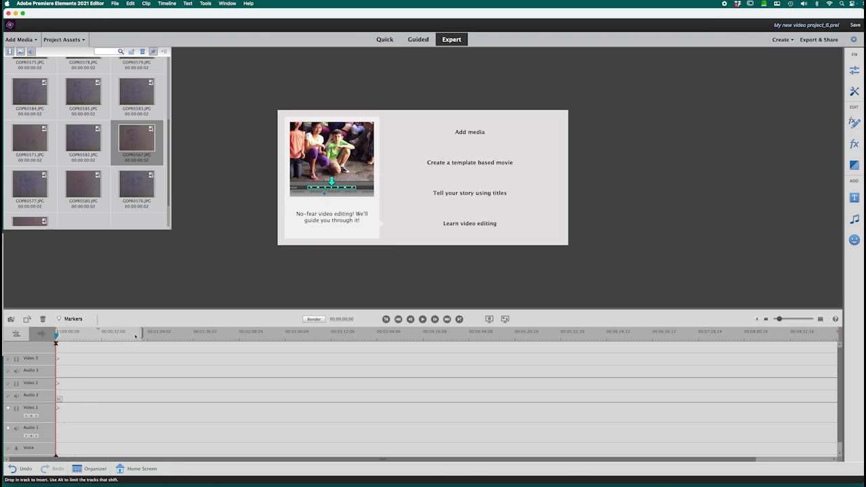
left_click_drag(141, 318, 141, 318)
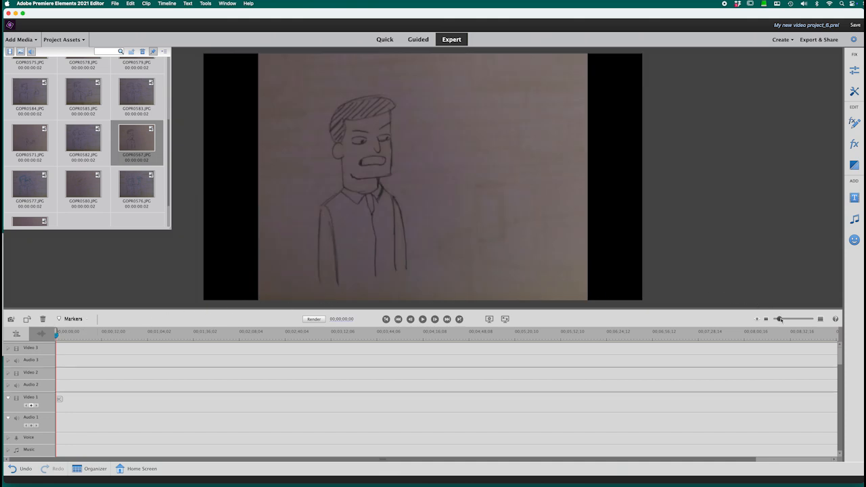
Extend the end of the GOPR0567.JPG clip on Video 1 by 6 frames.
left_click_drag(779, 320, 812, 319)
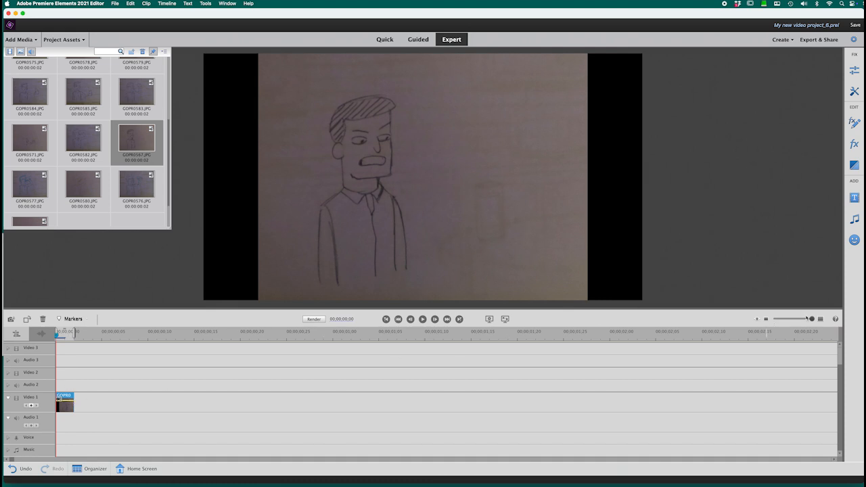
scroll(139, 426, "up", 1)
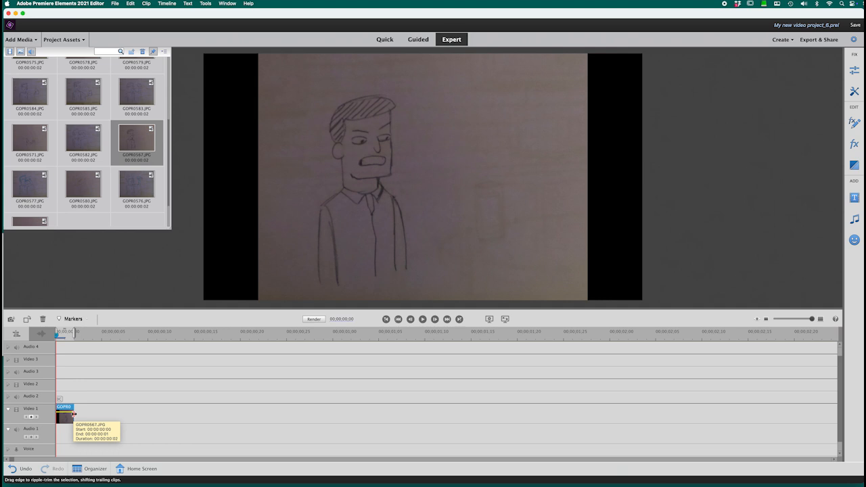
left_click_drag(74, 417, 131, 416)
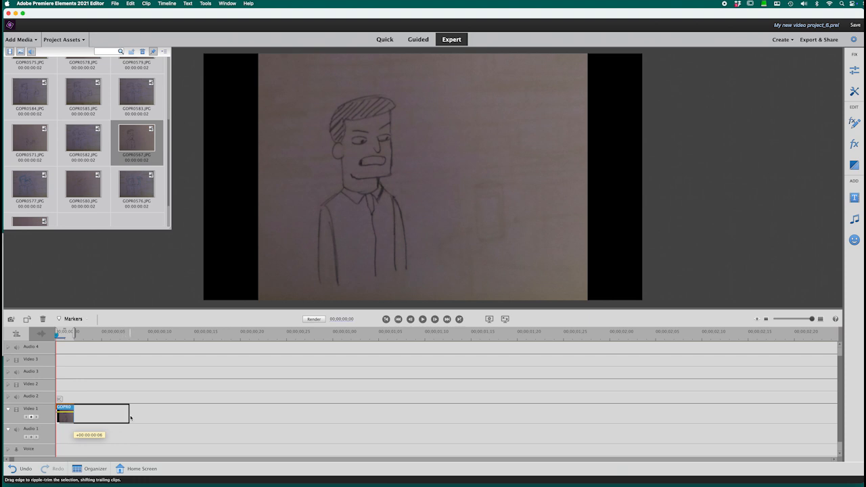
left_click_drag(130, 417, 131, 417)
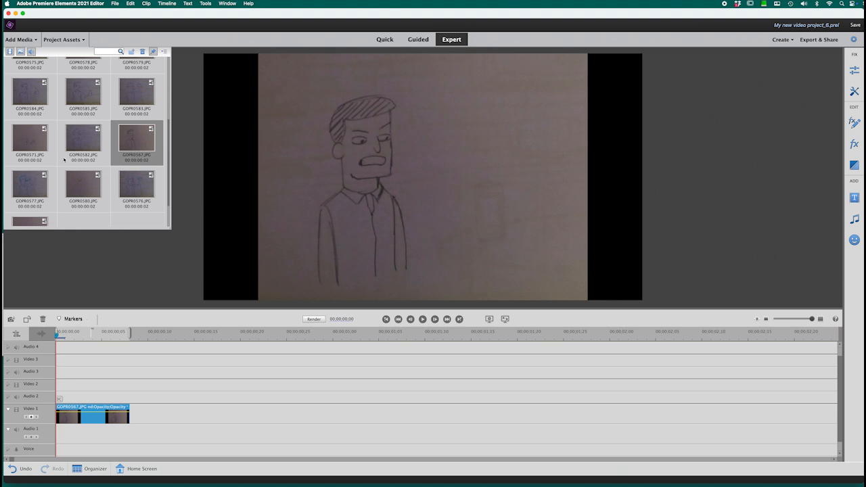
Append GOPR0568.JPG and GOPR0569.JPG, in that order, directly after the GOPR0567.JPG clip on Video 1.
scroll(64, 160, "down", 1)
scroll(64, 160, "up", 2)
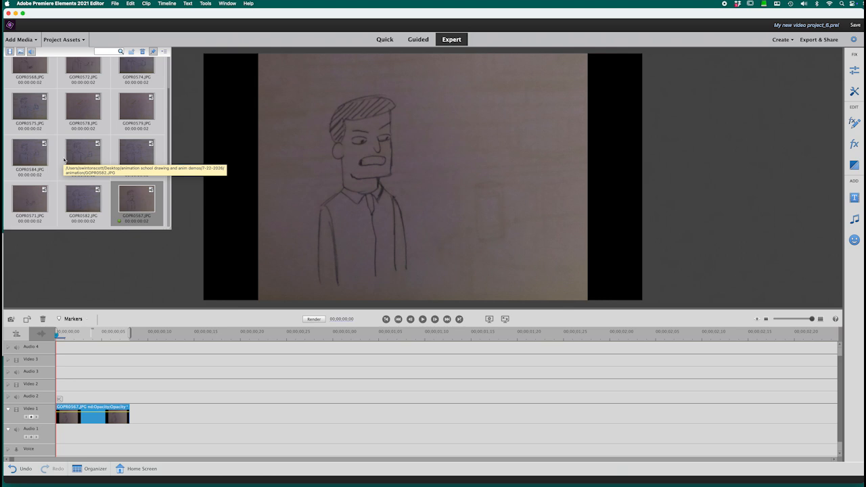
scroll(64, 161, "up", 1)
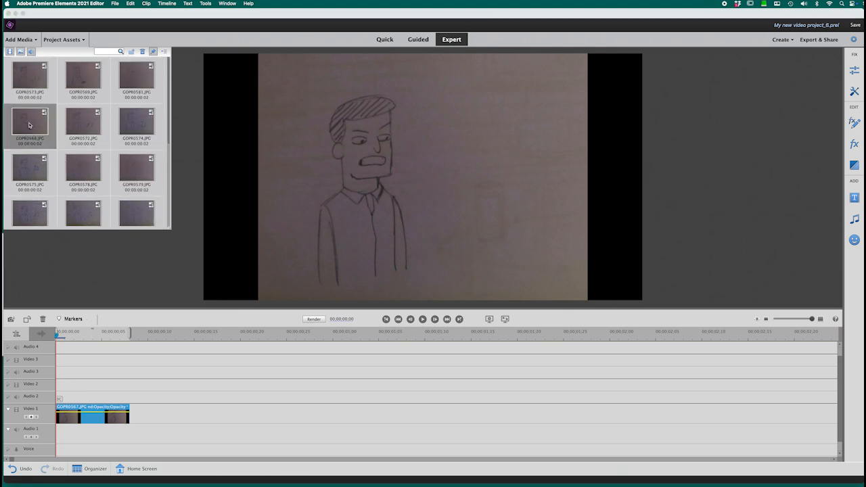
left_click_drag(29, 125, 138, 417)
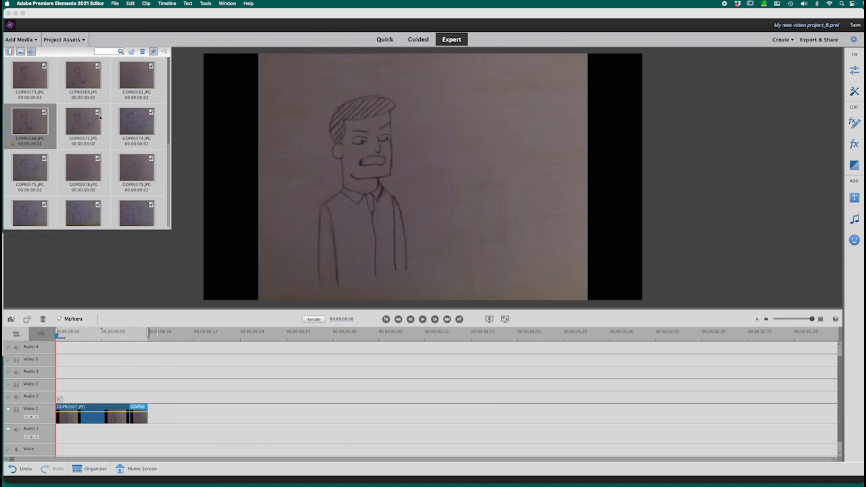
left_click(83, 80)
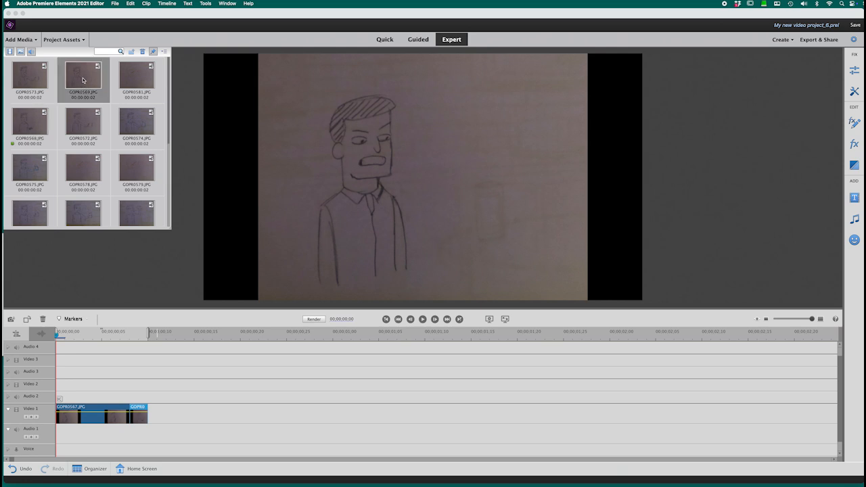
mouse_move(83, 80)
left_mouse_down()
mouse_move(161, 206)
mouse_move(208, 368)
mouse_move(175, 424)
mouse_move(153, 423)
left_mouse_up()
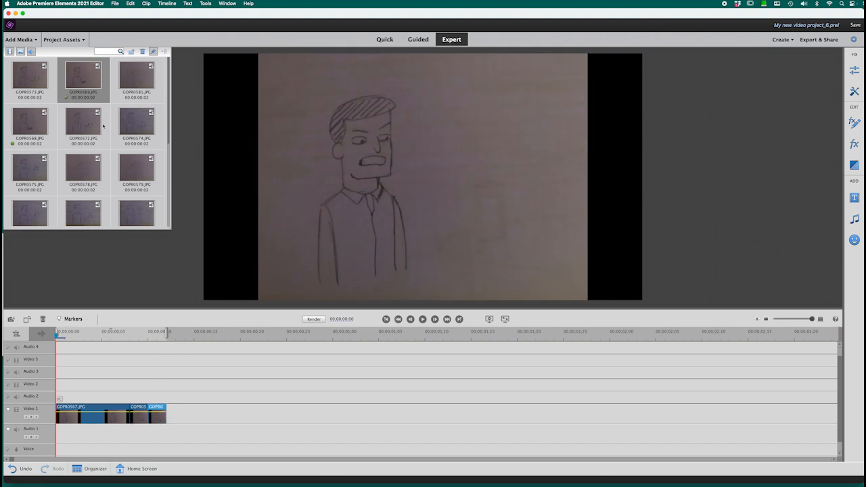
Add GOPR0570.JPG directly after the GOPR0569.JPG clip on Video 1.
scroll(103, 126, "down", 5)
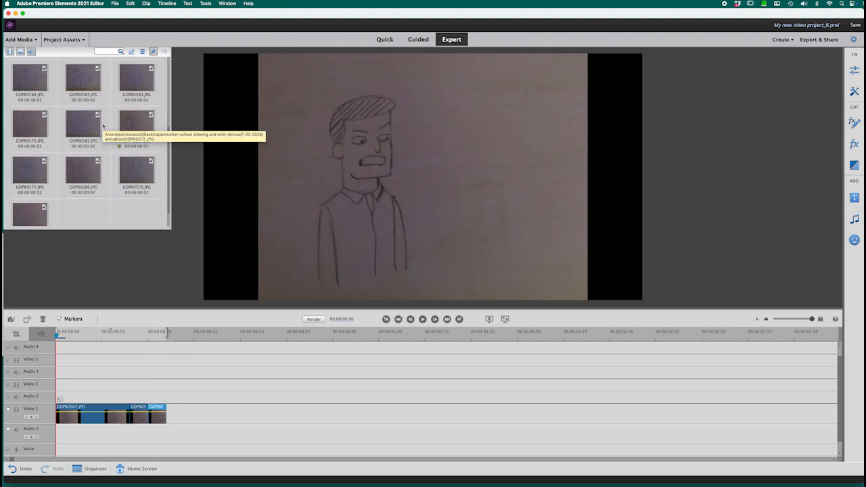
scroll(103, 126, "up", 1)
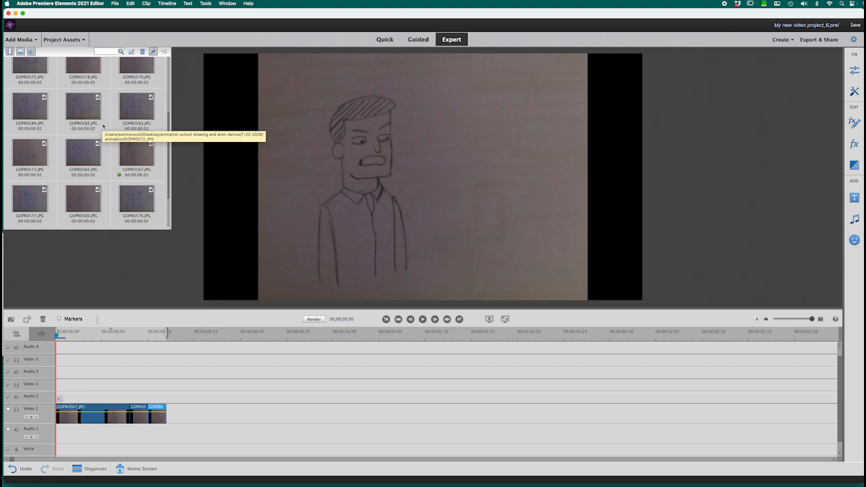
scroll(103, 126, "down", 1)
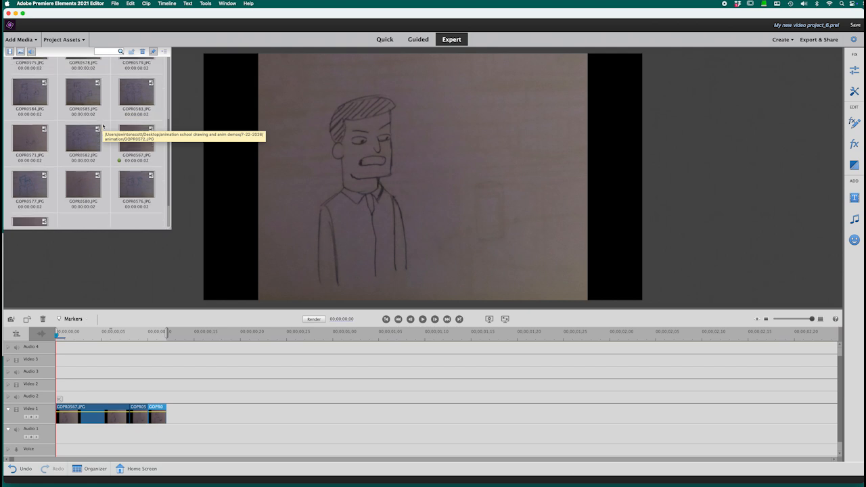
scroll(103, 126, "down", 3)
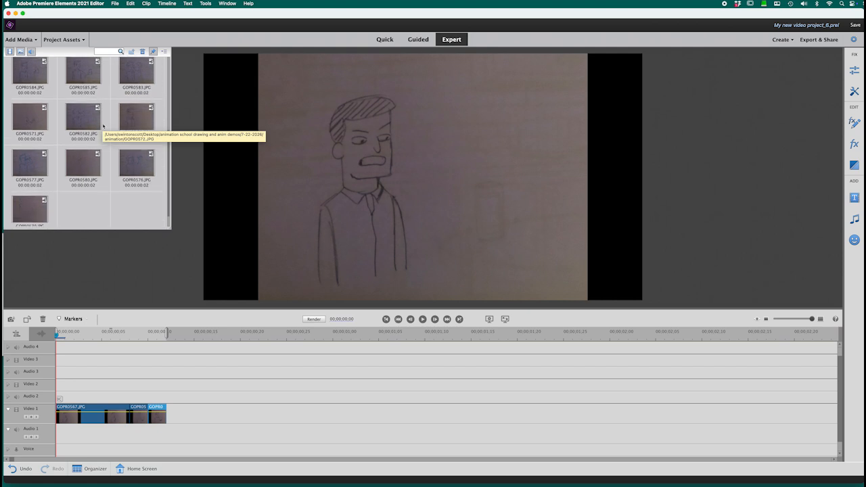
left_click(37, 199)
left_click_drag(196, 315, 171, 413)
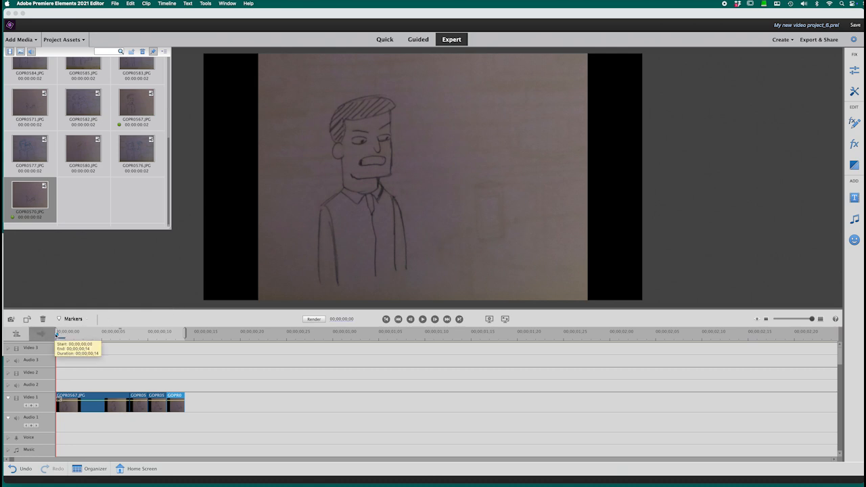
Scrub through the drawings and delete the GOPR0569.JPG clip from Video 1, leaving its gap open.
mouse_move(56, 334)
left_mouse_down()
mouse_move(179, 336)
mouse_move(121, 333)
mouse_move(166, 334)
left_mouse_up()
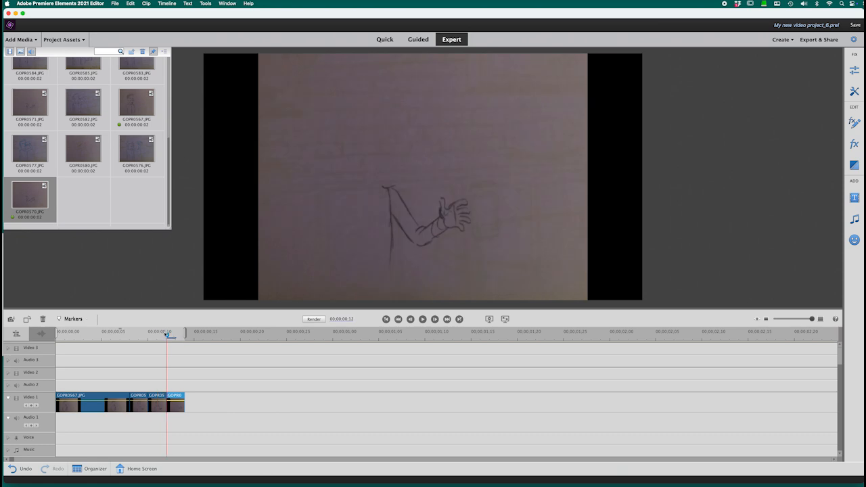
left_click_drag(147, 335, 140, 337)
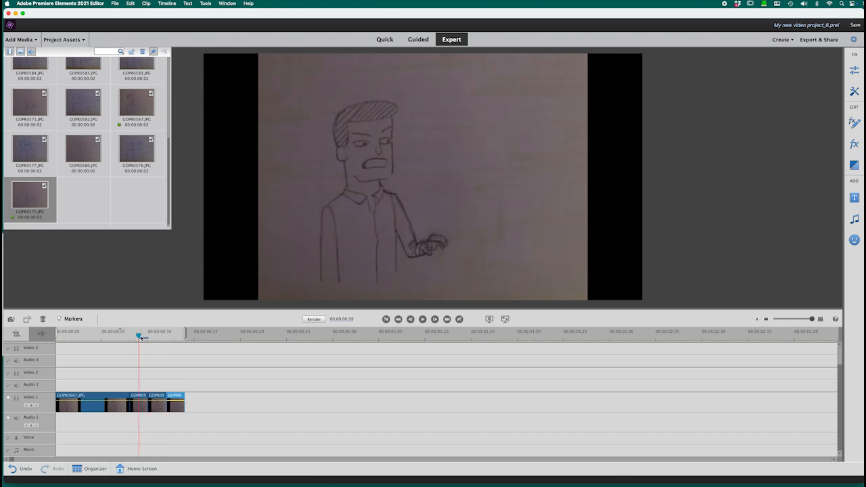
left_click(156, 396)
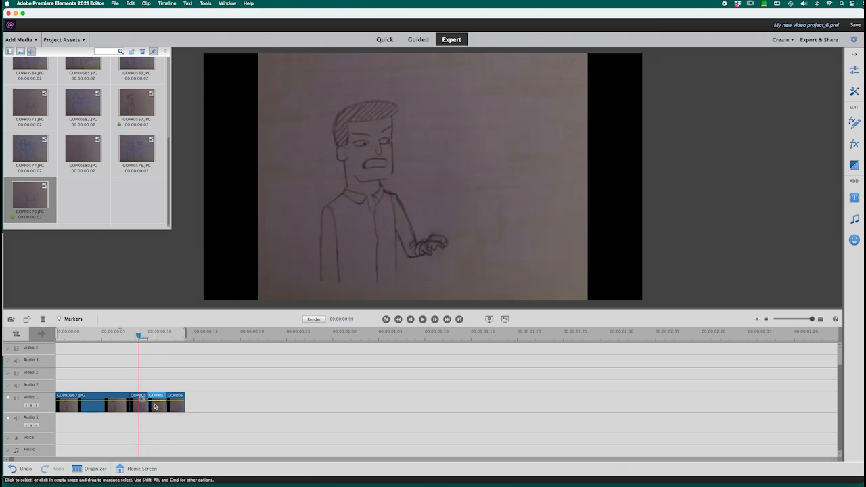
scroll(156, 407, "up", 1)
scroll(155, 408, "up", 1)
scroll(155, 413, "down", 2)
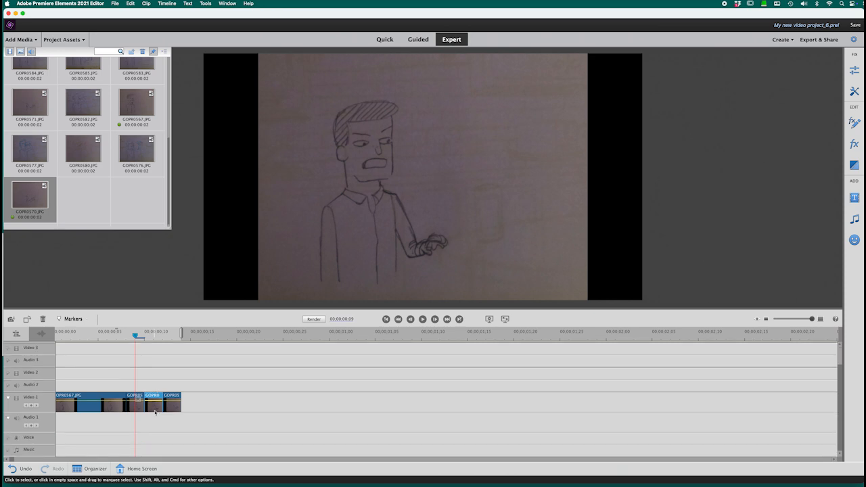
right_click(153, 409)
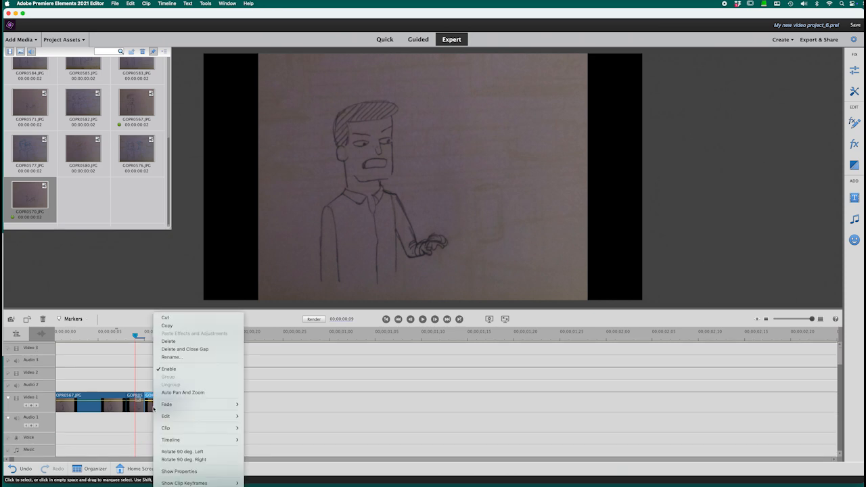
left_click(168, 341)
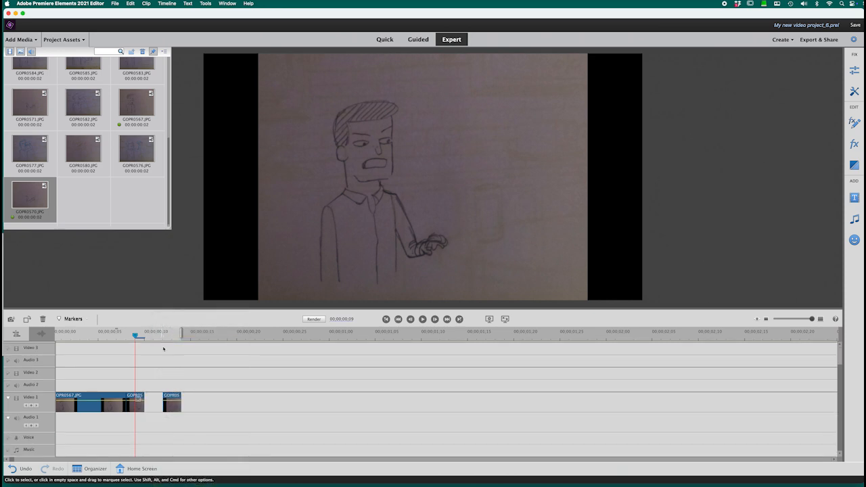
Move the GOPR0570.JPG clip against the end of the GOPR0568.JPG clip to close the gap, and check its frame.
left_click(174, 400)
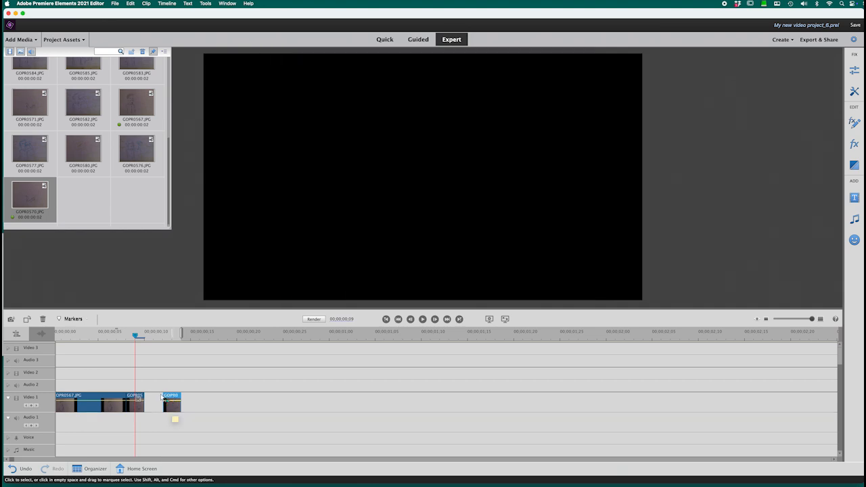
left_click_drag(162, 399, 144, 400)
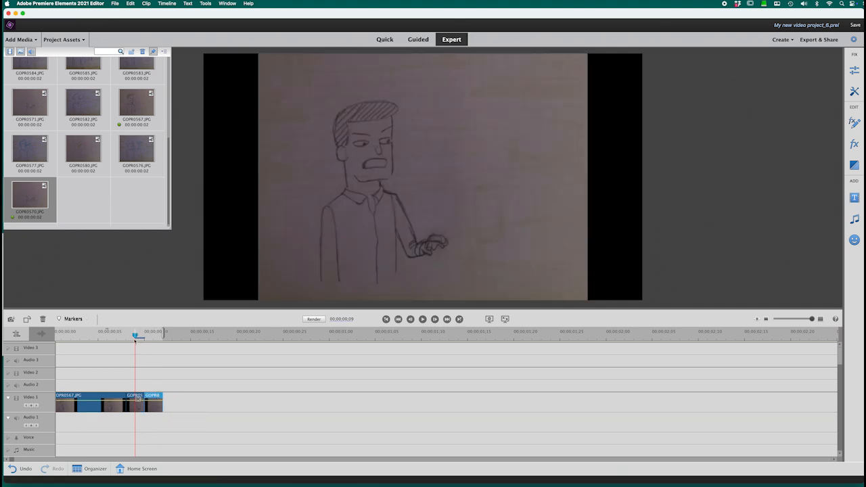
mouse_move(135, 337)
left_mouse_down()
mouse_move(121, 338)
mouse_move(153, 343)
left_mouse_up()
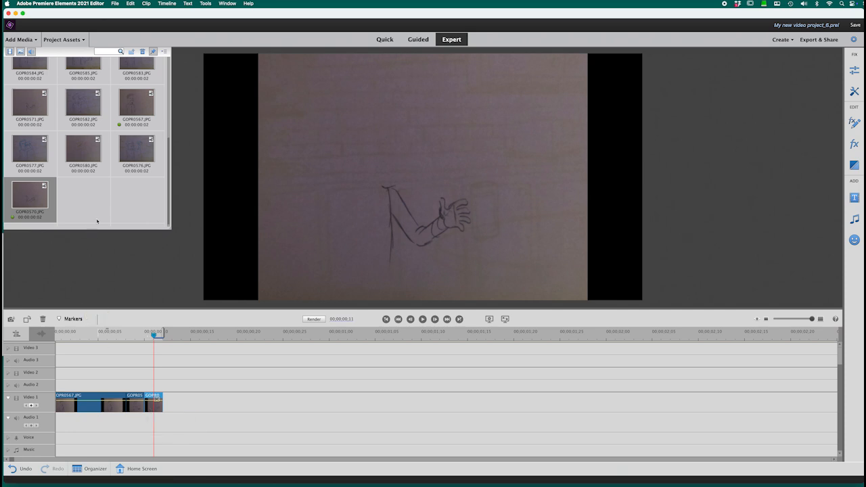
Add GOPR0572.JPG directly after the GOPR0570.JPG clip on Video 1 and check its frame in the preview.
scroll(97, 222, "up", 2)
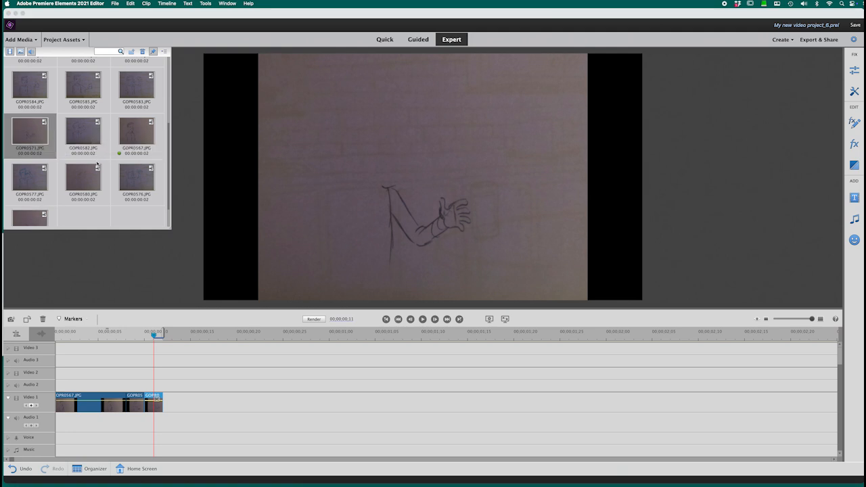
scroll(97, 164, "up", 5)
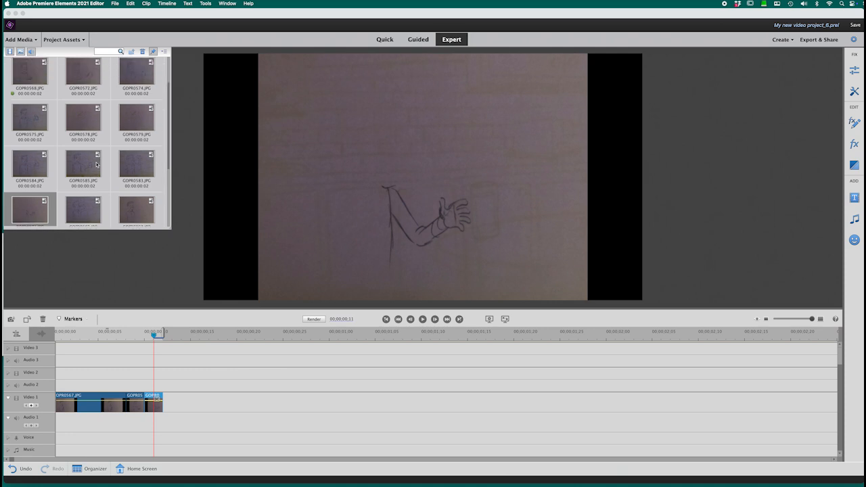
scroll(96, 164, "up", 3)
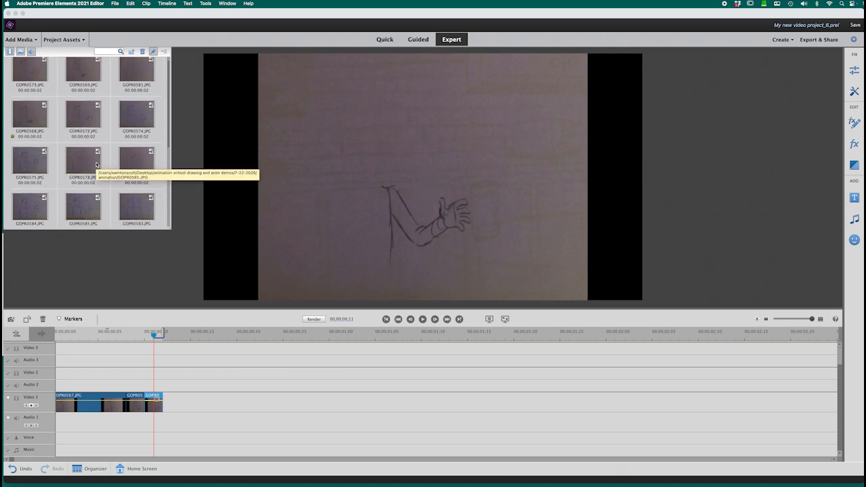
left_click(84, 119)
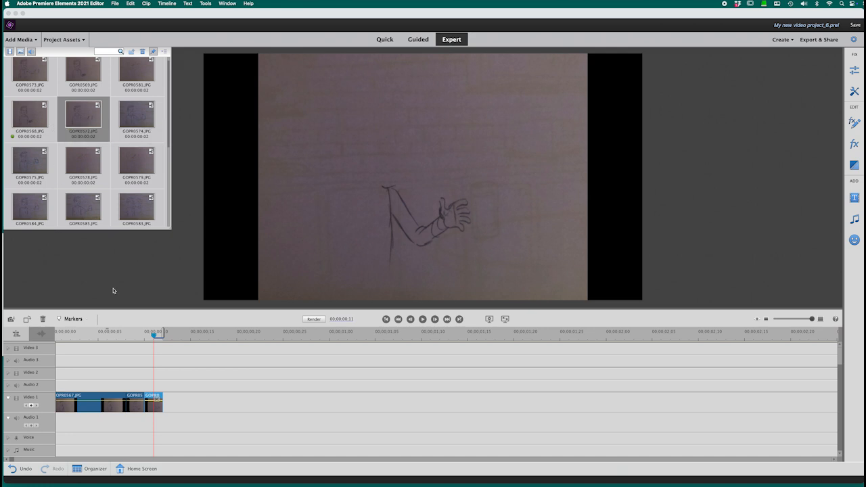
mouse_move(154, 336)
left_mouse_down()
mouse_move(117, 336)
mouse_move(153, 336)
left_mouse_up()
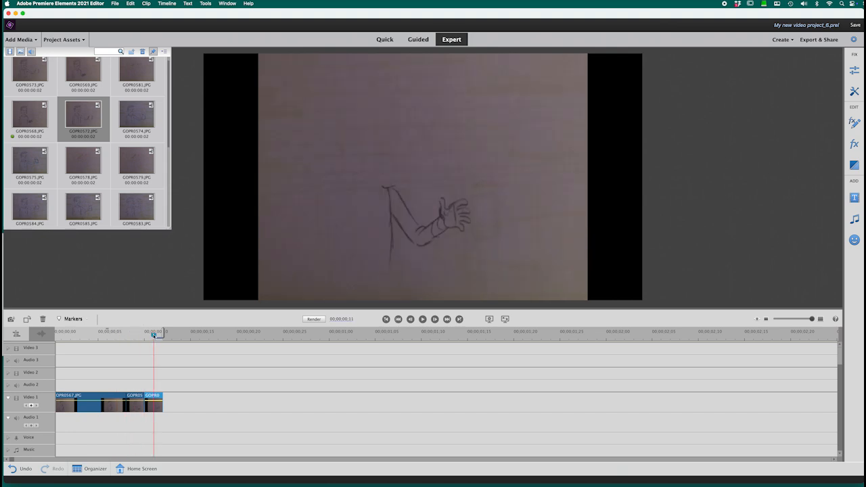
double_click(89, 120)
left_click_drag(174, 330, 168, 407)
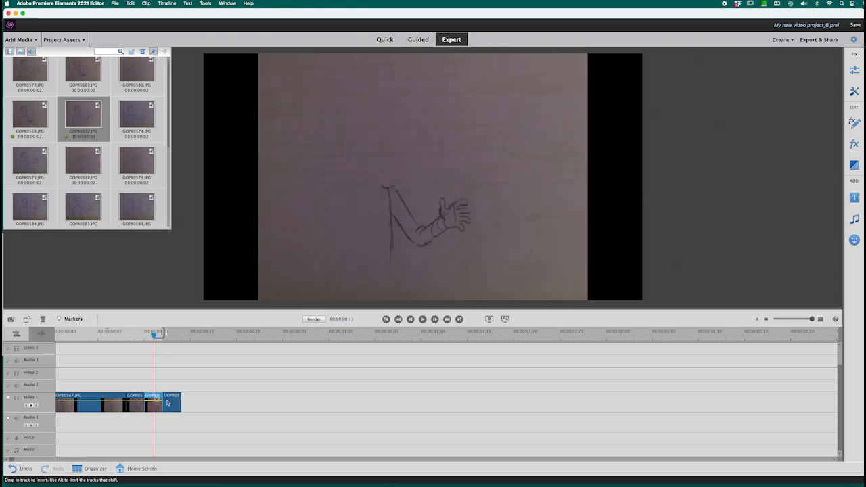
left_click_drag(154, 335, 172, 338)
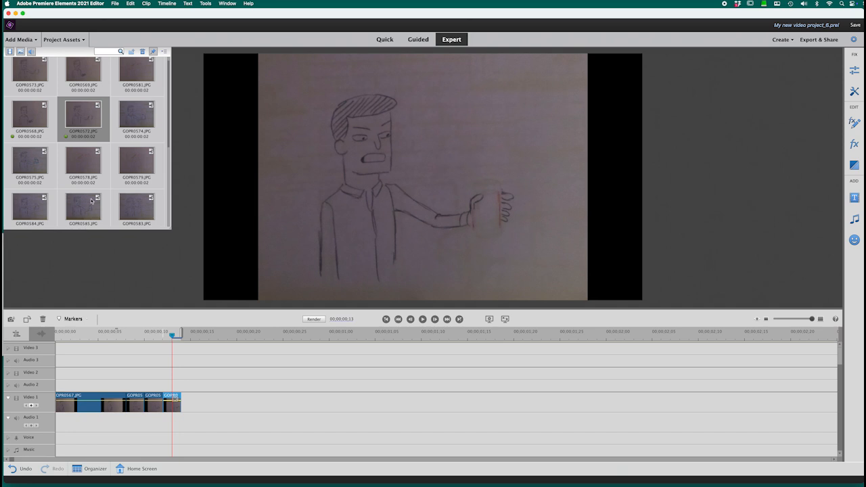
Add GOPR0574.JPG directly after the GOPR0572.JPG clip on Video 1 and scrub to the end of the sequence.
left_click(132, 118)
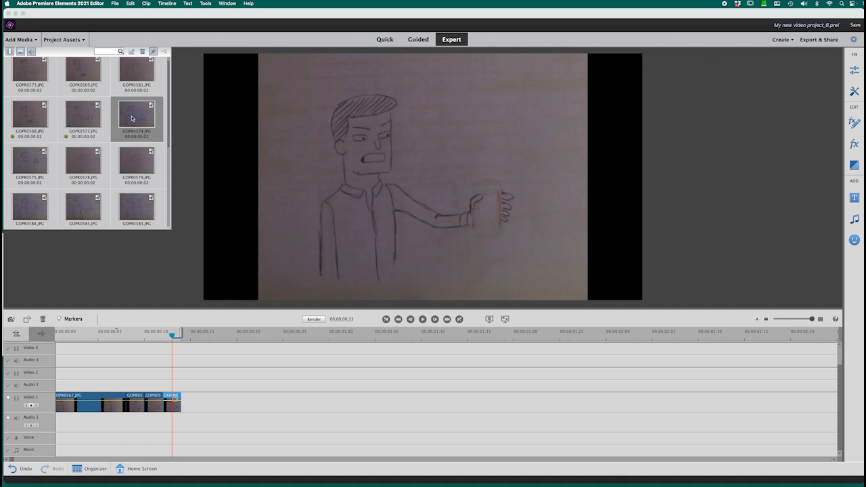
left_click_drag(132, 118, 187, 404)
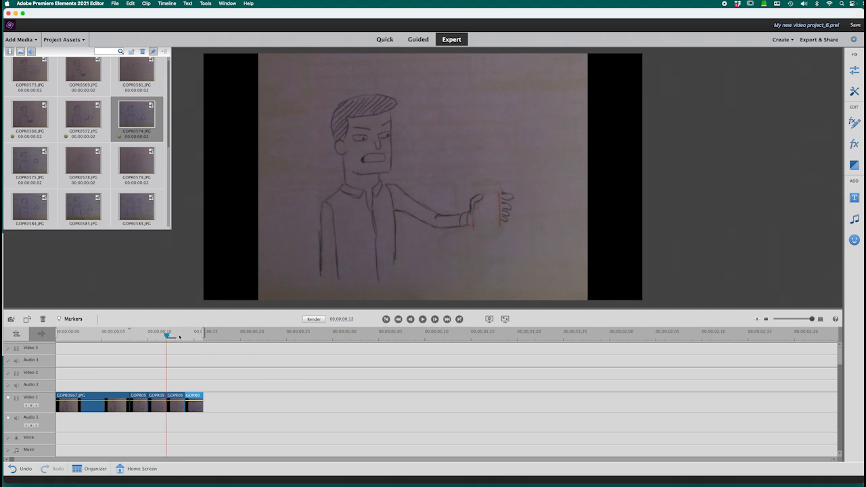
left_click_drag(179, 336, 204, 336)
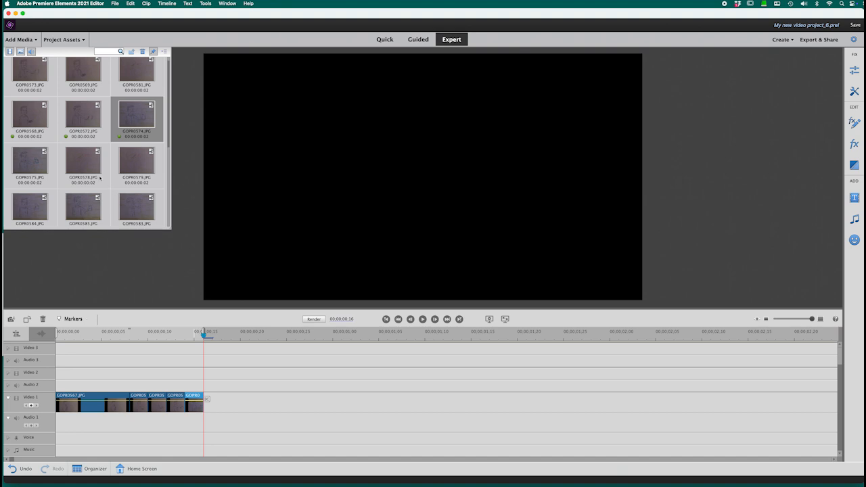
Try GOPR0575.JPG directly after the GOPR0574.JPG clip on Video 1 and delete it from the timeline.
scroll(101, 178, "up", 1)
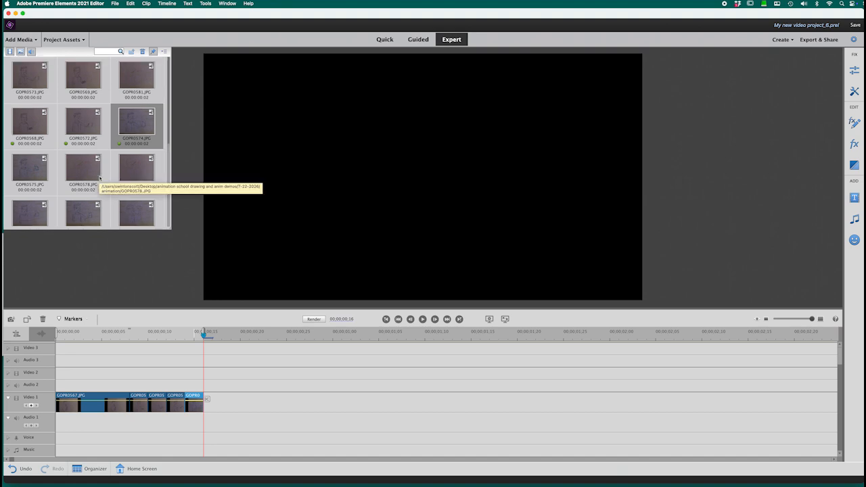
scroll(101, 178, "down", 5)
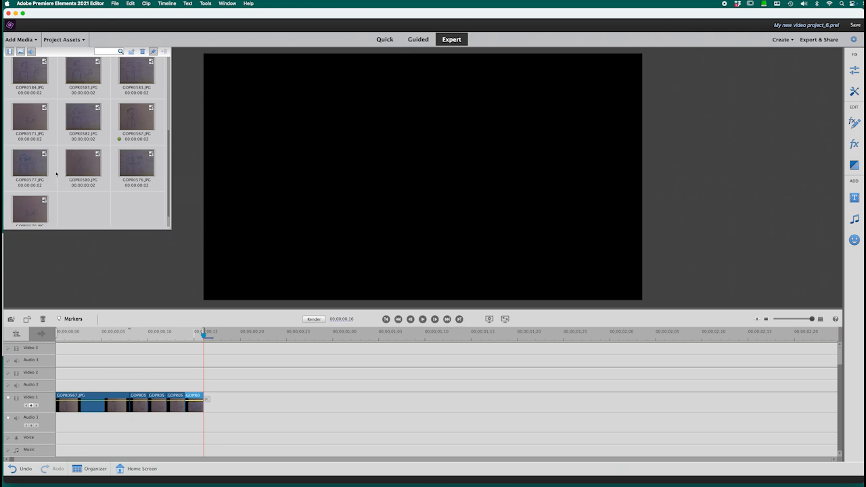
scroll(49, 176, "down", 1)
scroll(49, 176, "up", 2)
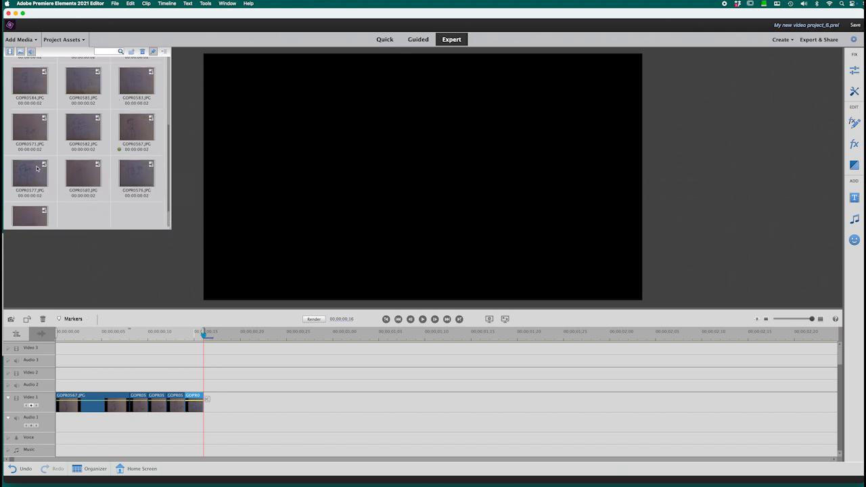
scroll(37, 168, "up", 2)
scroll(37, 168, "up", 2)
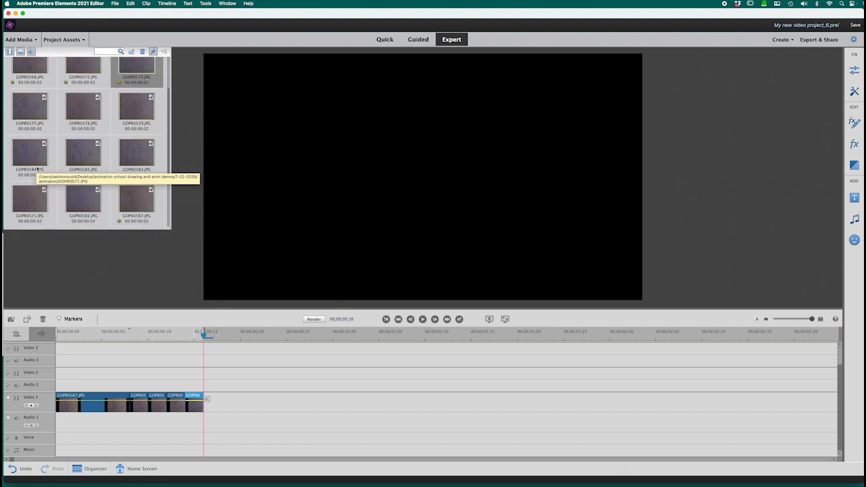
left_click(28, 117)
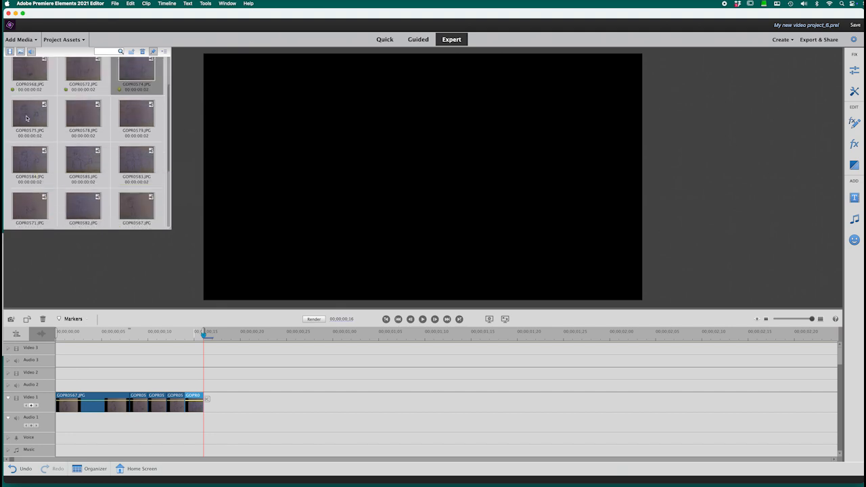
mouse_move(27, 117)
left_mouse_down()
mouse_move(301, 386)
mouse_move(273, 406)
mouse_move(209, 399)
left_mouse_up()
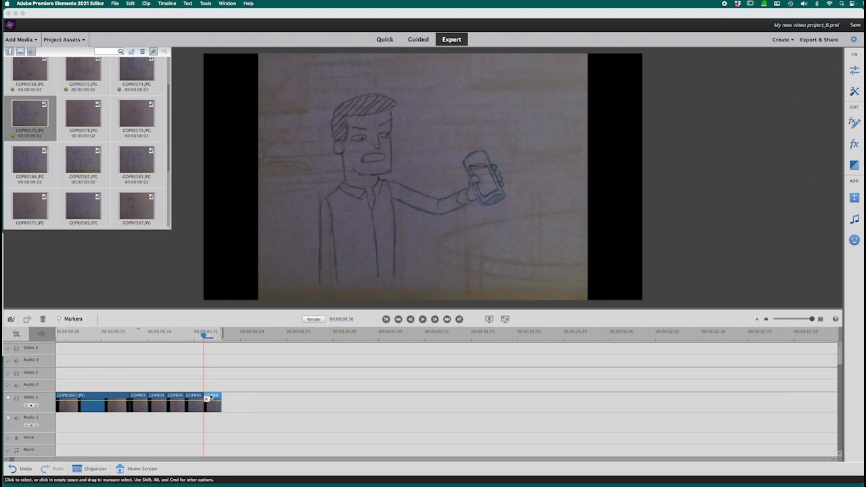
right_click(210, 398)
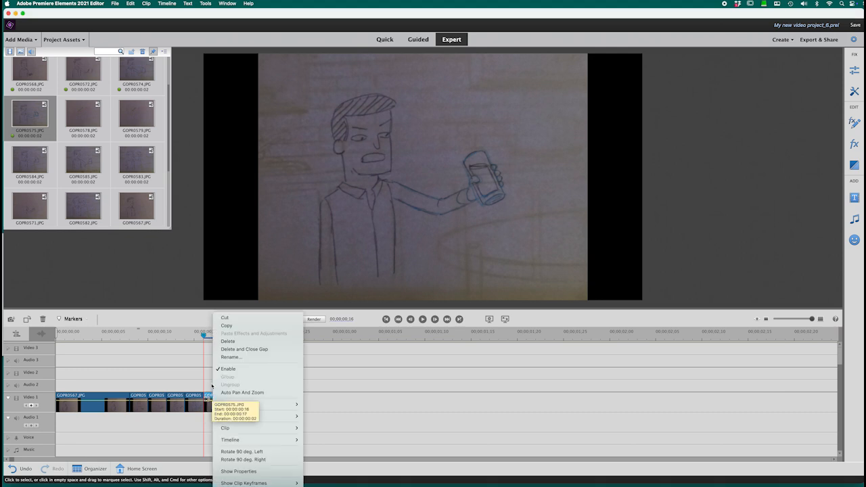
left_click(228, 341)
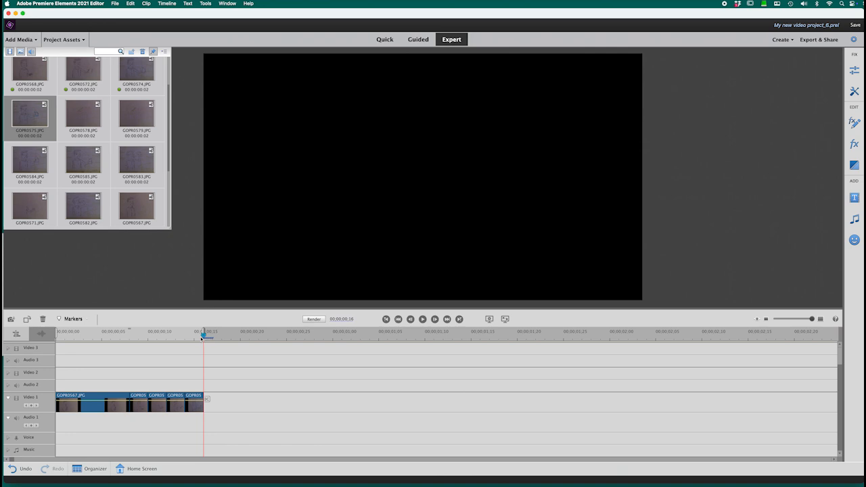
Extend the end of the GOPR0574.JPG clip on Video 1 by 6 frames.
left_click_drag(203, 337, 197, 338)
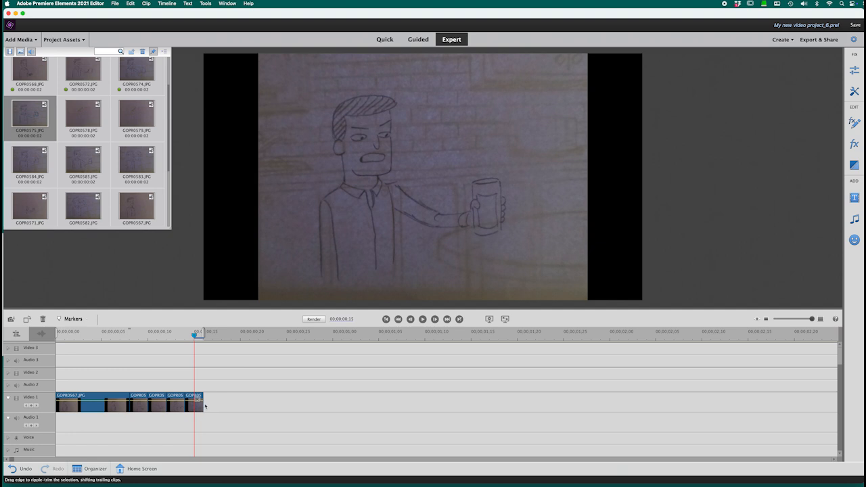
left_click_drag(205, 405, 249, 404)
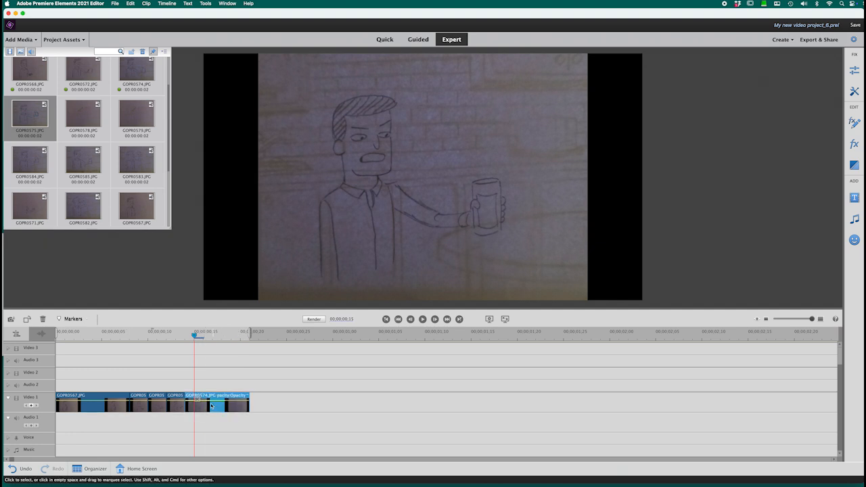
left_click(191, 335)
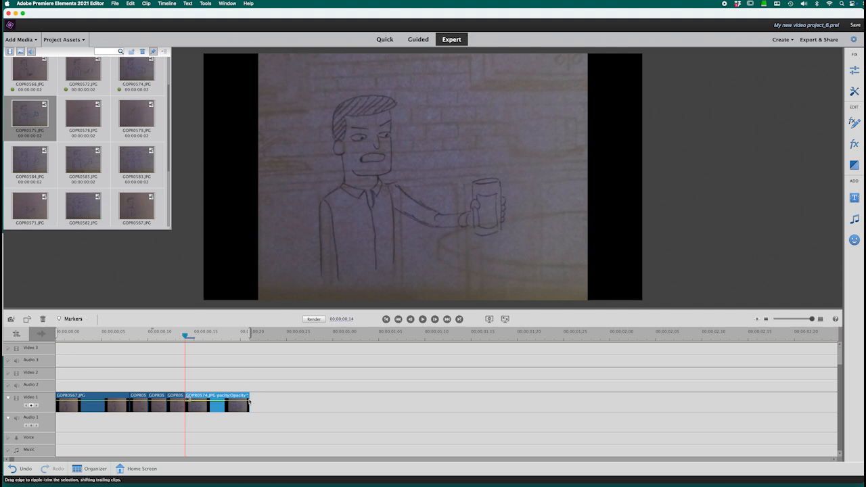
left_click_drag(249, 401, 258, 401)
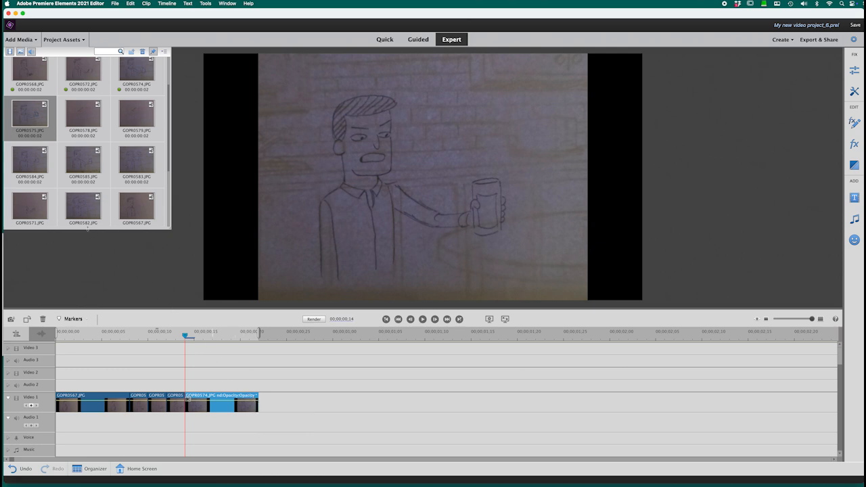
Add GOPR0575.JPG directly after the extended GOPR0574.JPG clip on Video 1 and scrub across the transition between them.
scroll(84, 171, "down", 1)
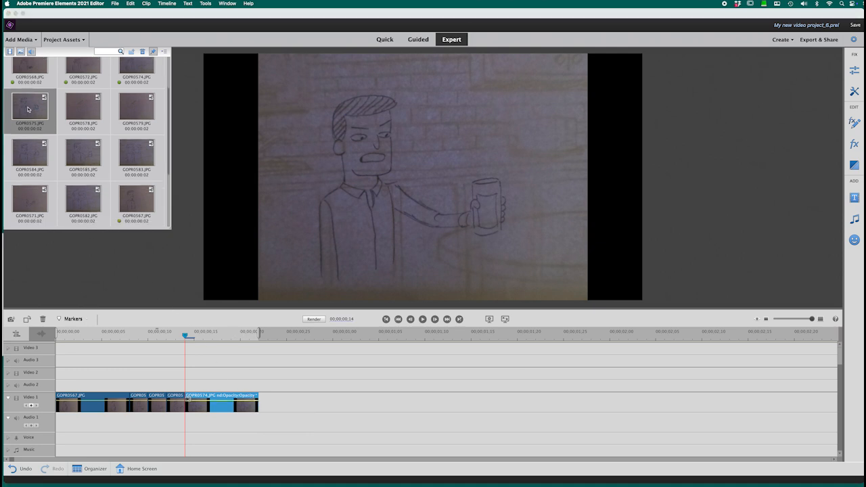
left_click_drag(28, 108, 263, 404)
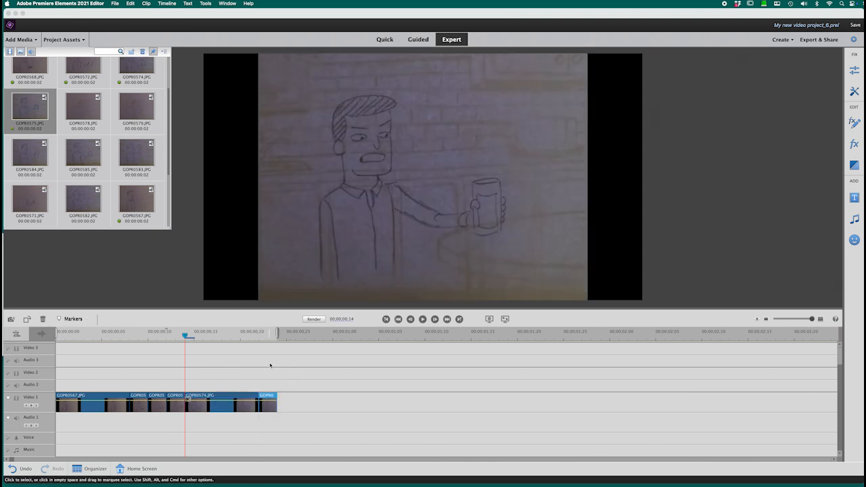
left_click(251, 333)
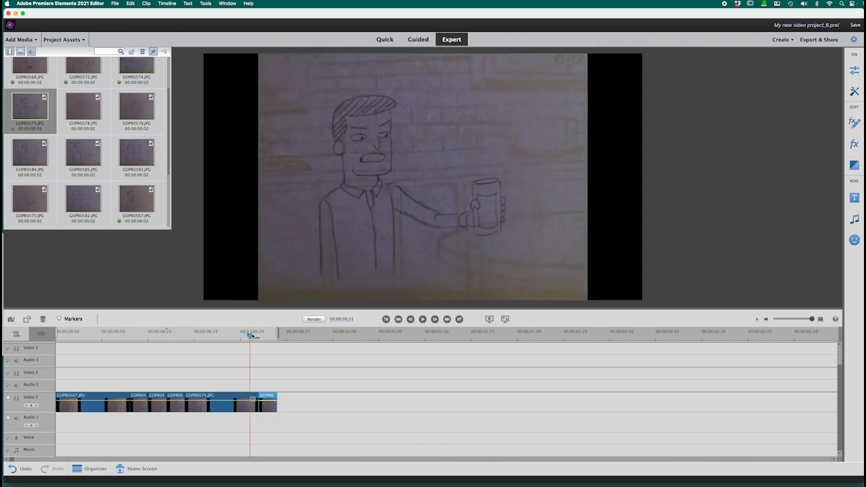
left_click_drag(251, 333, 268, 334)
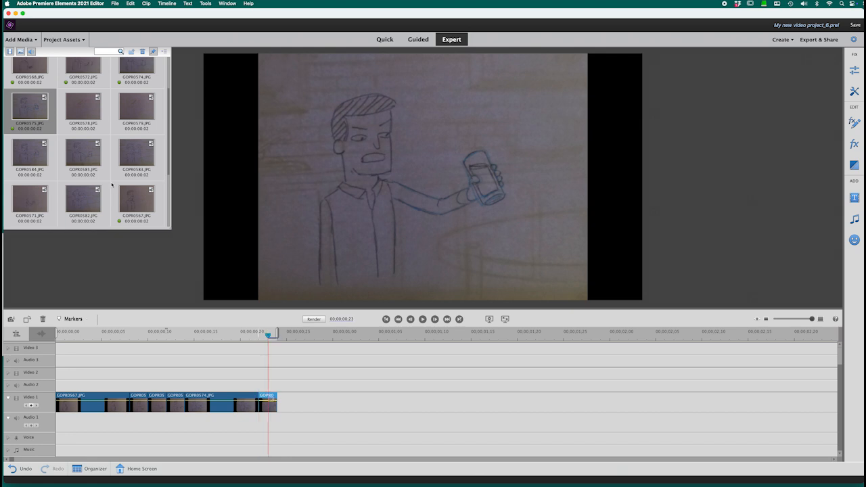
Append GOPR0576.JPG and GOPR0577.JPG, in that order, directly after the GOPR0575.JPG clip on Video 1.
scroll(112, 184, "up", 2)
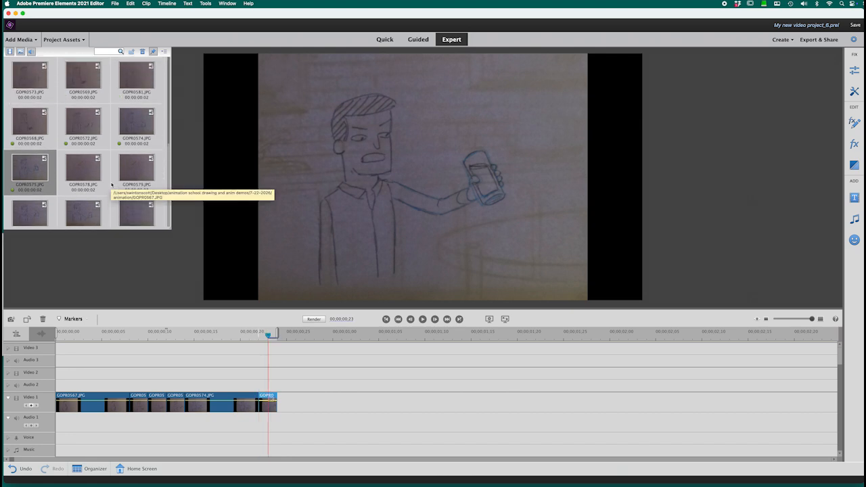
scroll(112, 184, "down", 3)
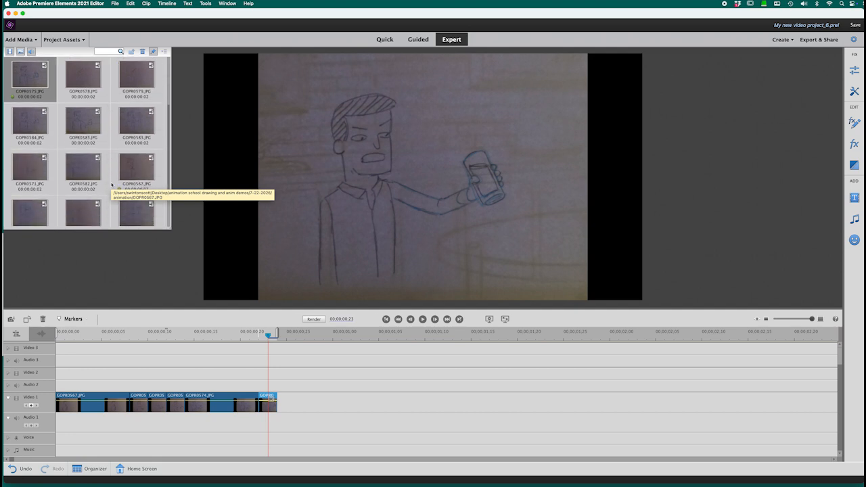
scroll(112, 184, "down", 2)
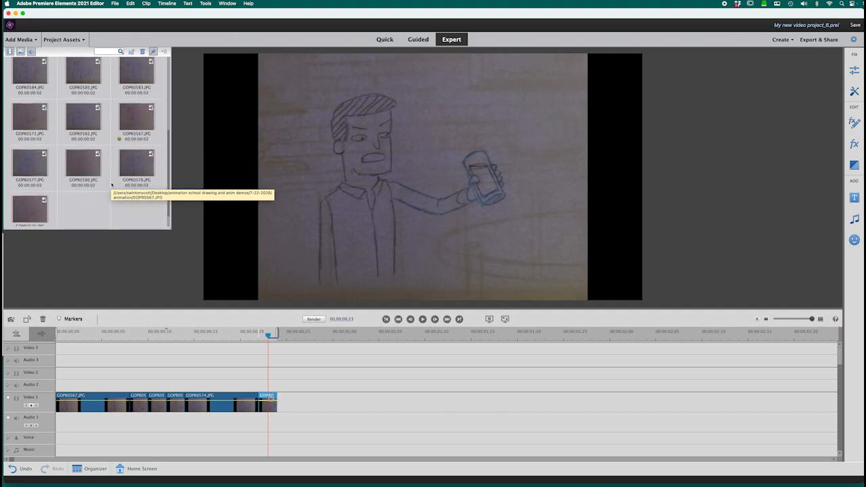
left_click_drag(153, 163, 282, 404)
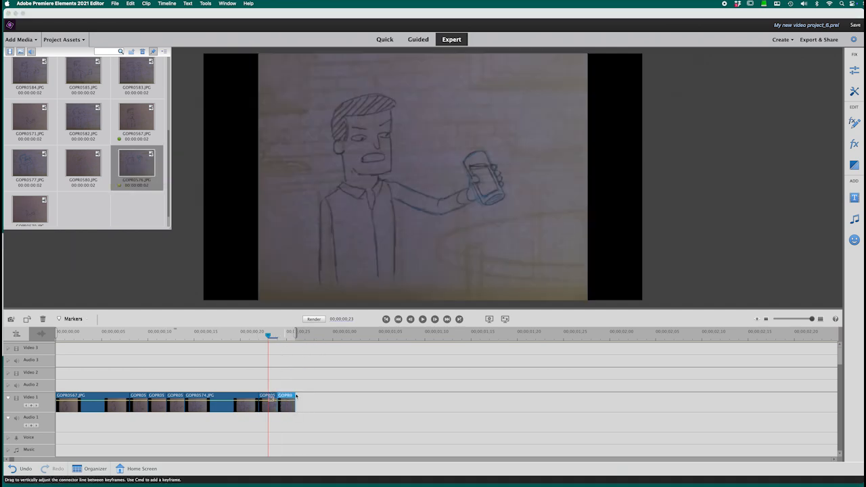
left_click_drag(268, 335, 286, 336)
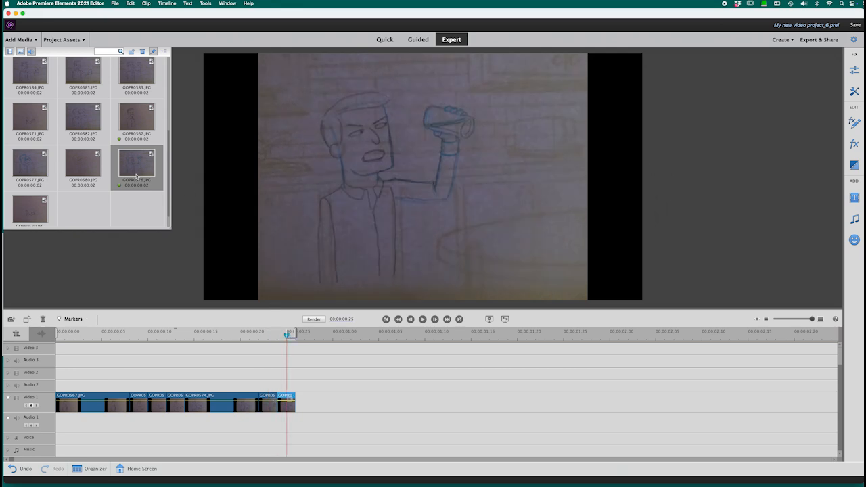
left_click(33, 164)
left_click_drag(33, 164, 296, 399)
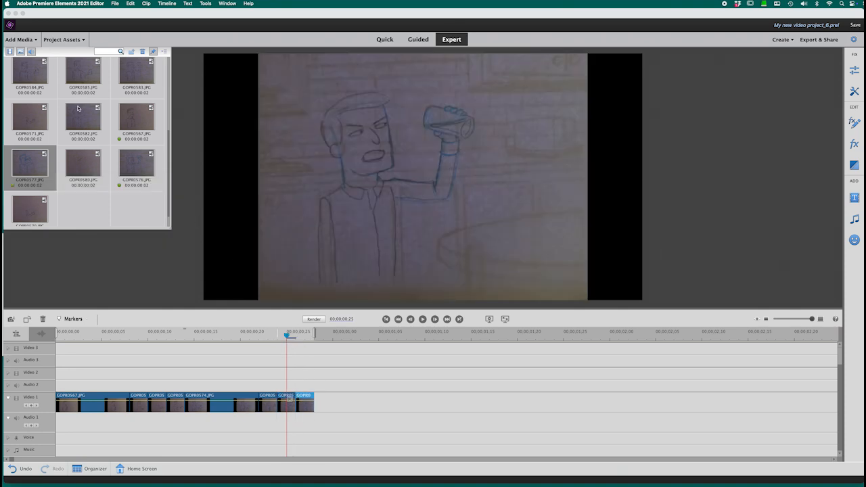
Append GOPR0578.JPG directly after the GOPR0577.JPG clip on Video 1 and scrub to the new frame.
scroll(77, 109, "up", 3)
left_click(82, 158)
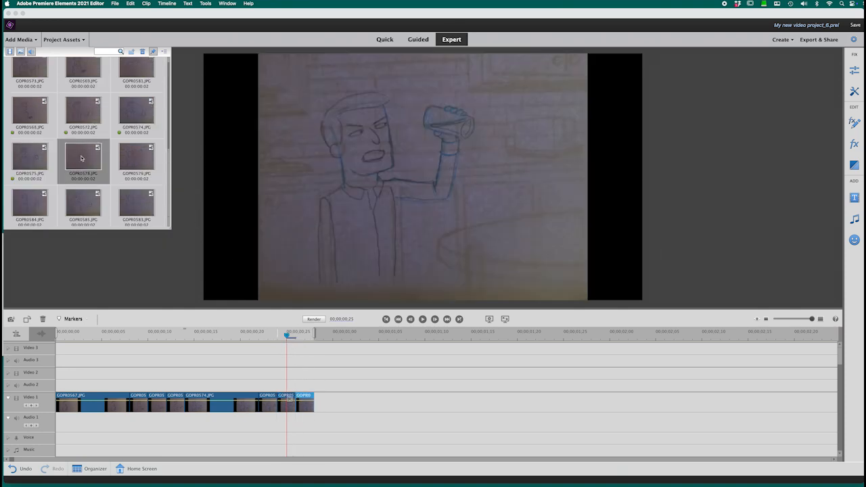
mouse_move(81, 158)
left_mouse_down()
mouse_move(221, 254)
mouse_move(266, 299)
mouse_move(324, 374)
mouse_move(324, 399)
left_mouse_up()
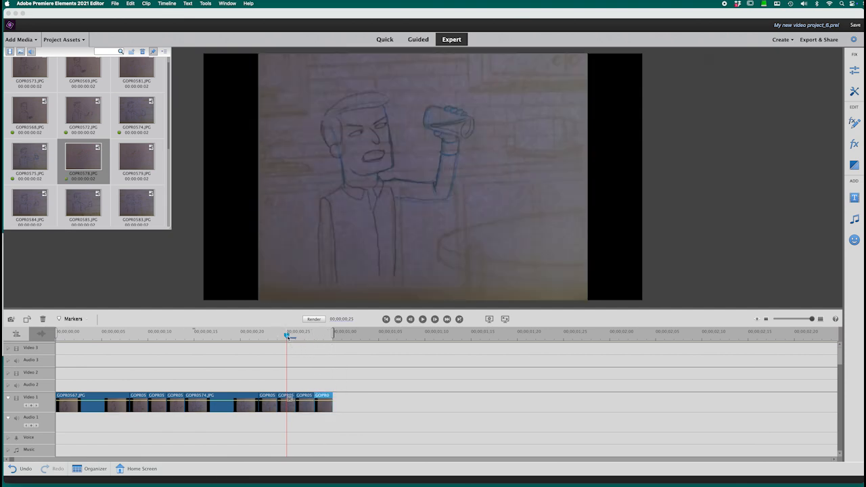
left_click_drag(287, 336, 325, 336)
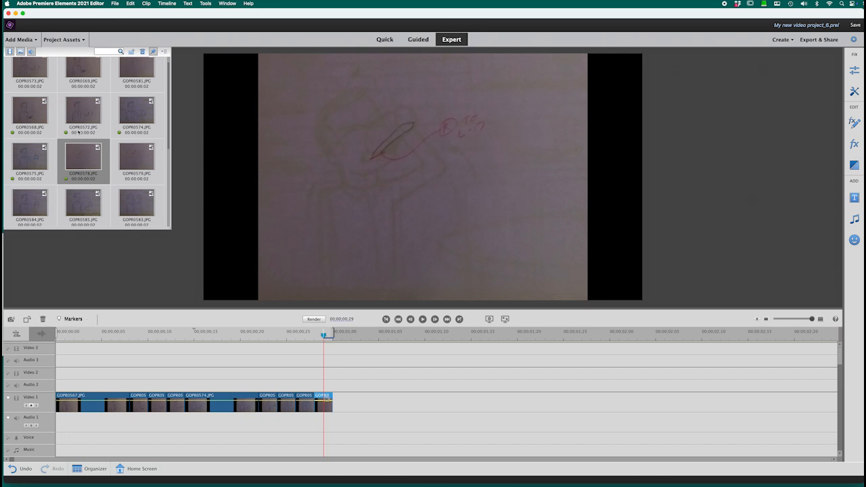
Add GOPR0579.JPG directly after the GOPR0578.JPG clip on Video 1 and move the playhead onto it.
scroll(78, 132, "up", 1)
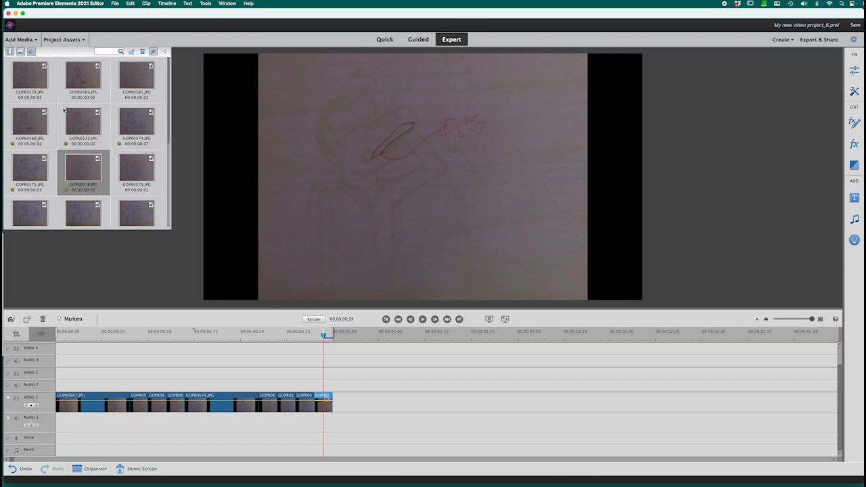
scroll(152, 105, "down", 3)
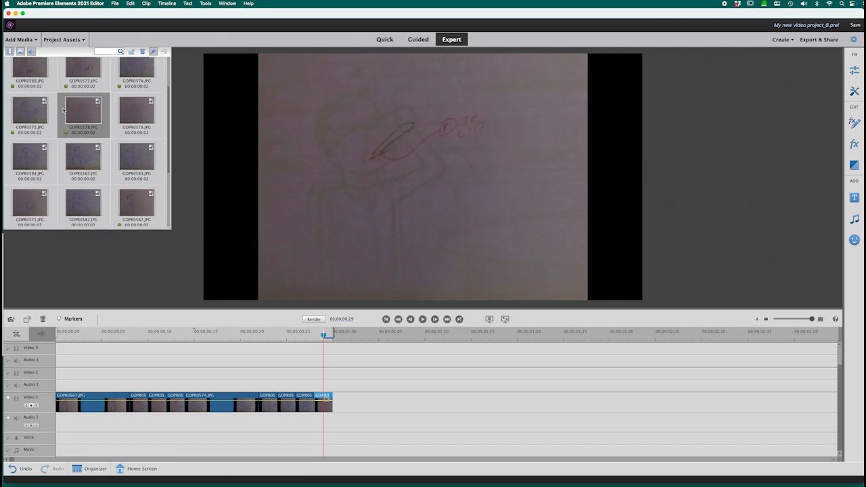
left_click(139, 107)
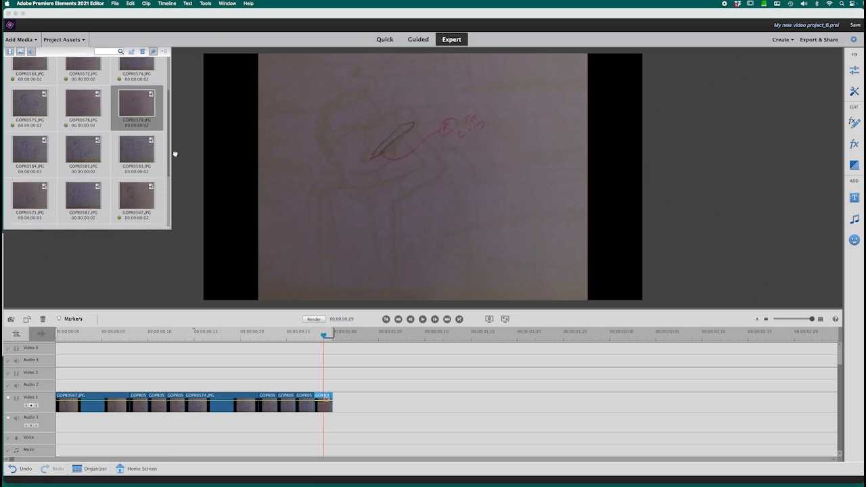
left_click_drag(311, 351, 337, 403)
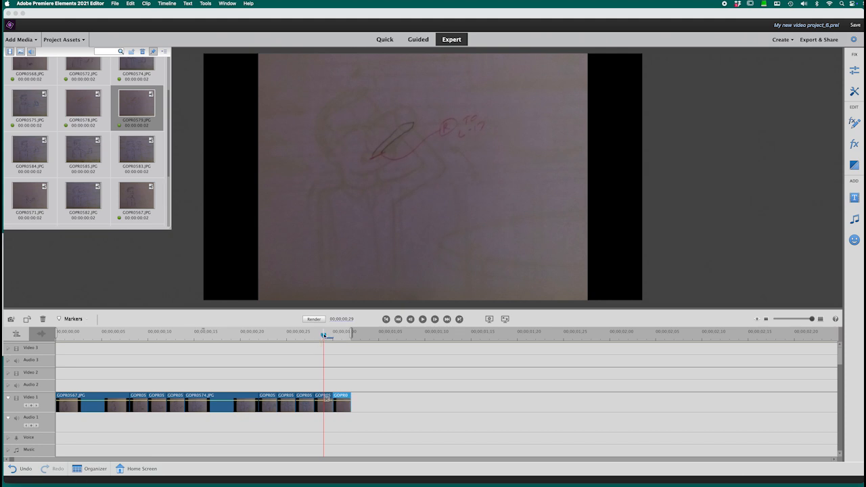
mouse_move(337, 337)
left_mouse_down()
mouse_move(323, 338)
mouse_move(343, 336)
left_mouse_up()
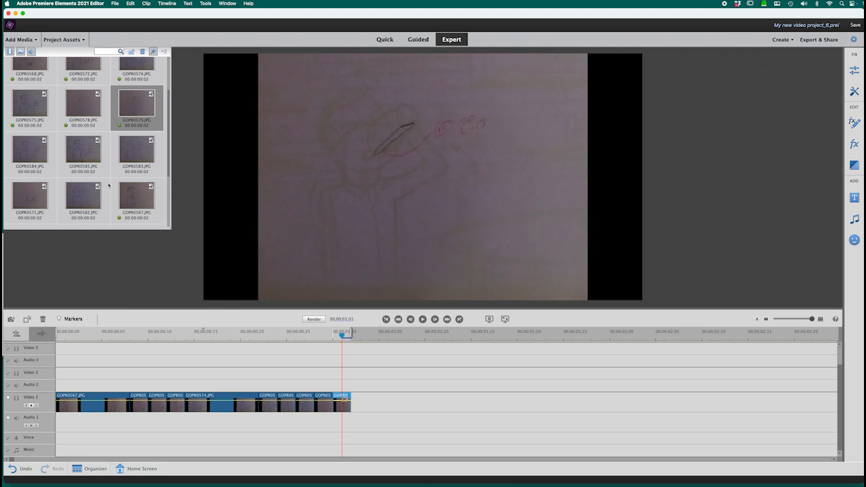
Place GOPR0580.JPG directly after the GOPR0579.JPG clip on Video 1 and preview its drawing.
scroll(106, 175, "down", 3)
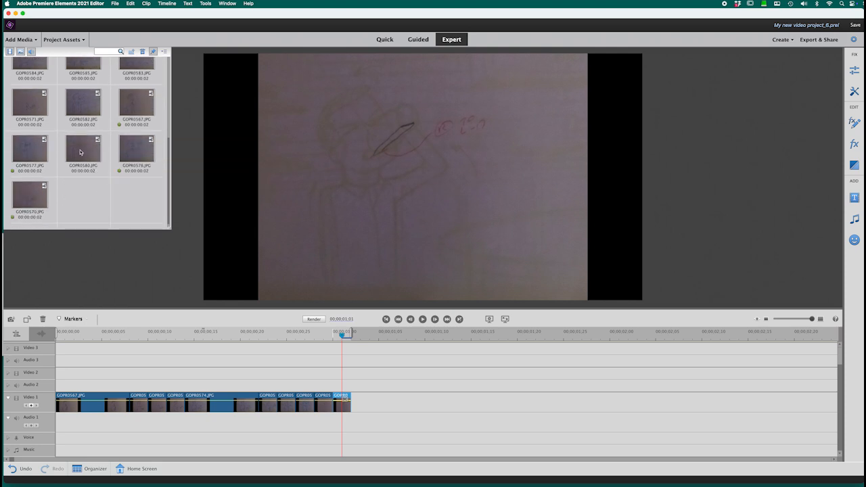
left_click(80, 152)
left_click_drag(79, 153, 352, 401)
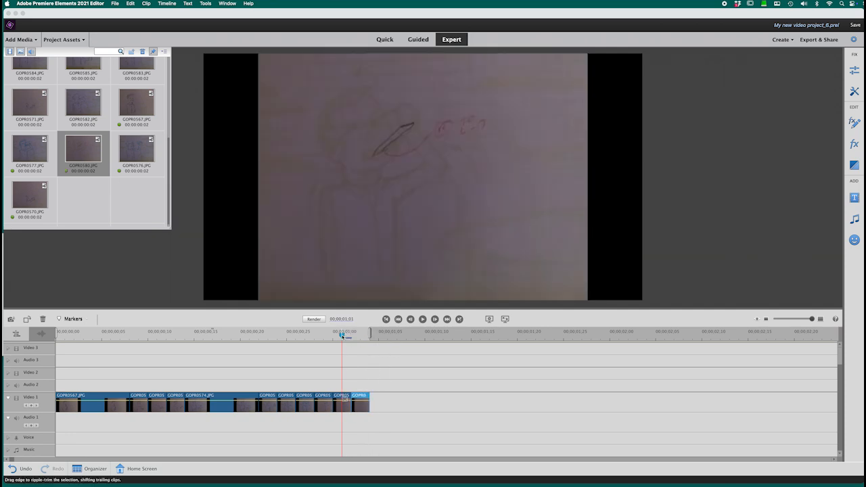
left_click(357, 335)
mouse_move(357, 337)
left_mouse_down()
mouse_move(342, 337)
mouse_move(362, 340)
left_mouse_up()
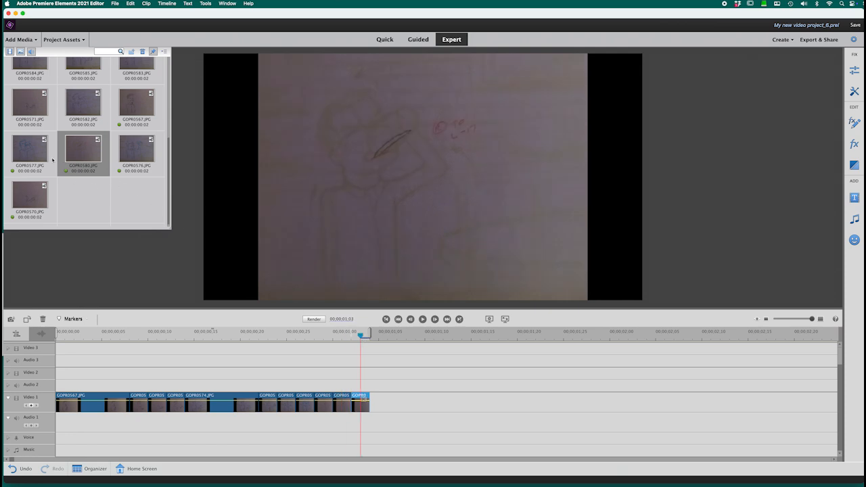
Append GOPR0581.JPG directly after the GOPR0580.JPG clip on Video 1 and scrub onto it.
scroll(52, 159, "up", 1)
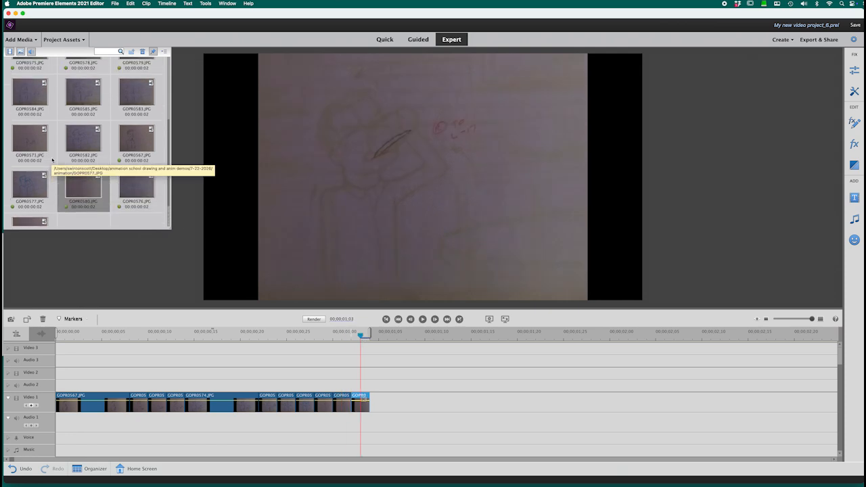
scroll(52, 160, "up", 2)
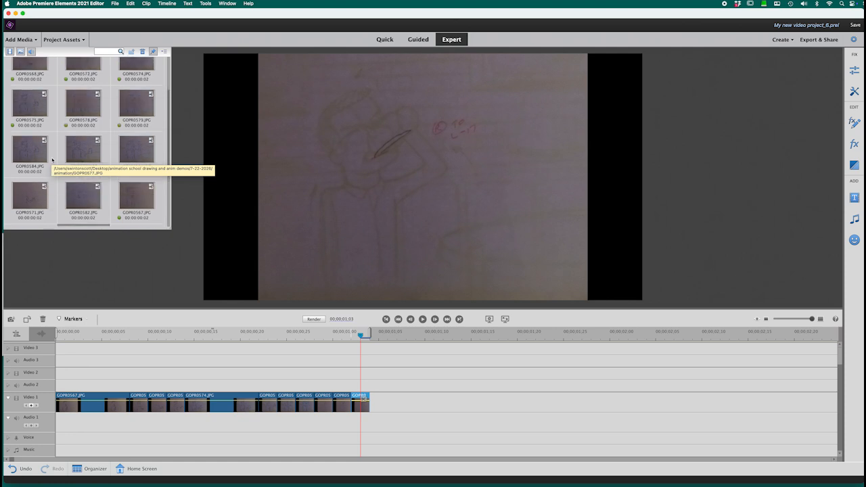
scroll(52, 160, "up", 2)
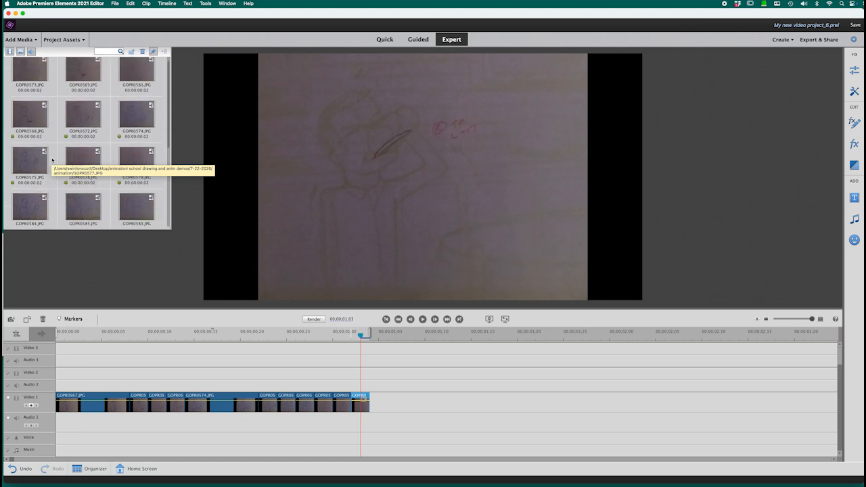
left_click(146, 80)
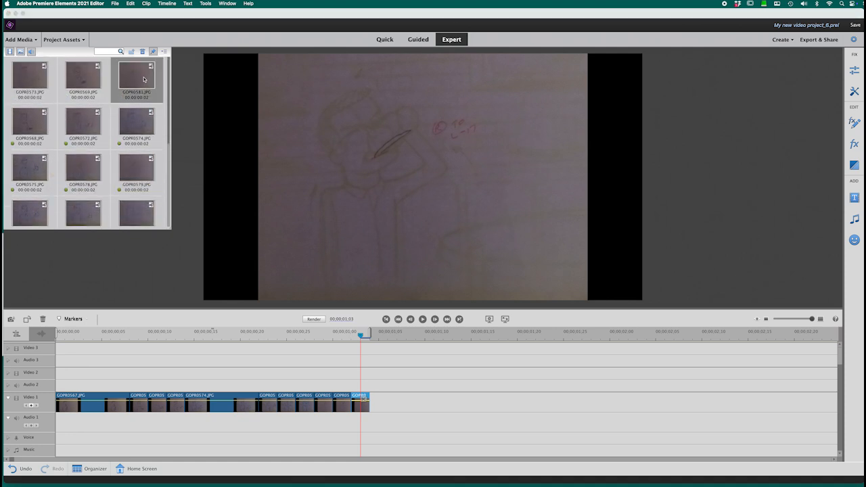
left_click_drag(250, 230, 372, 401)
left_click_drag(362, 336, 379, 336)
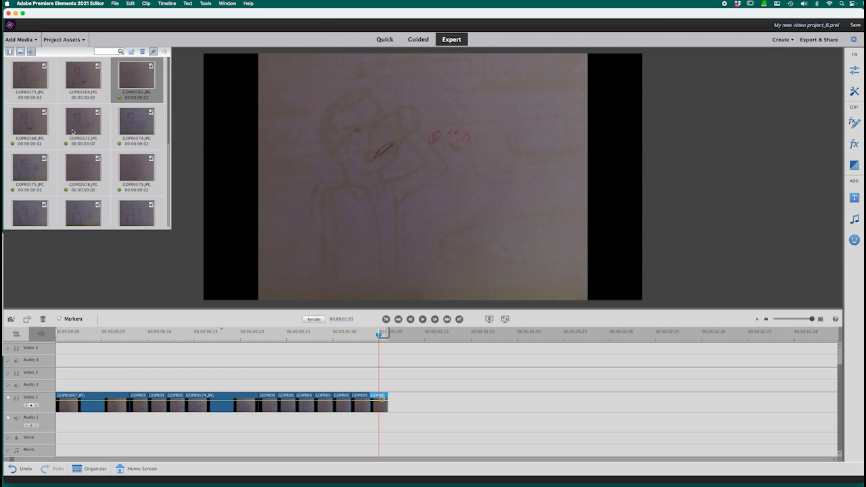
Add GOPR0582.JPG directly after the GOPR0581.JPG clip on Video 1 and scrub to its drawing.
scroll(72, 131, "down", 3)
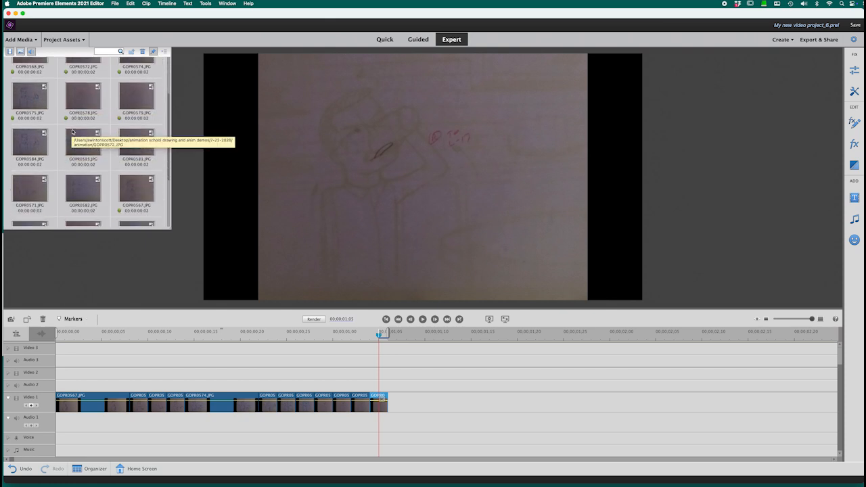
scroll(73, 131, "down", 3)
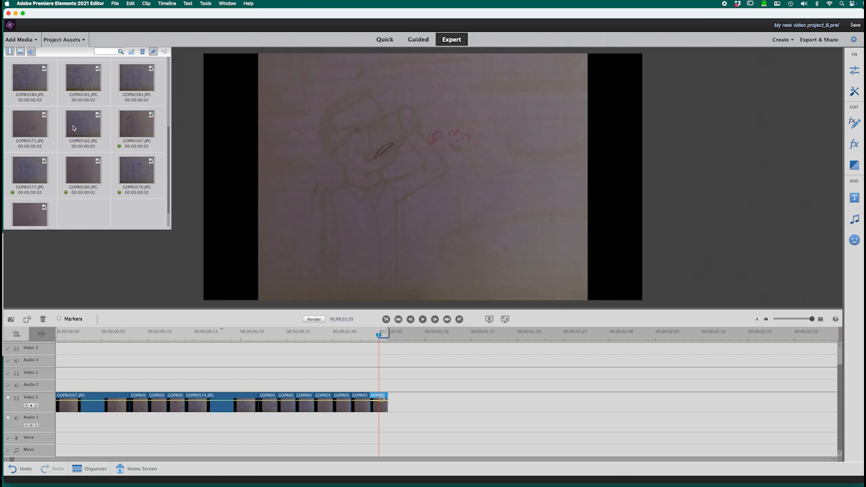
left_click(73, 127)
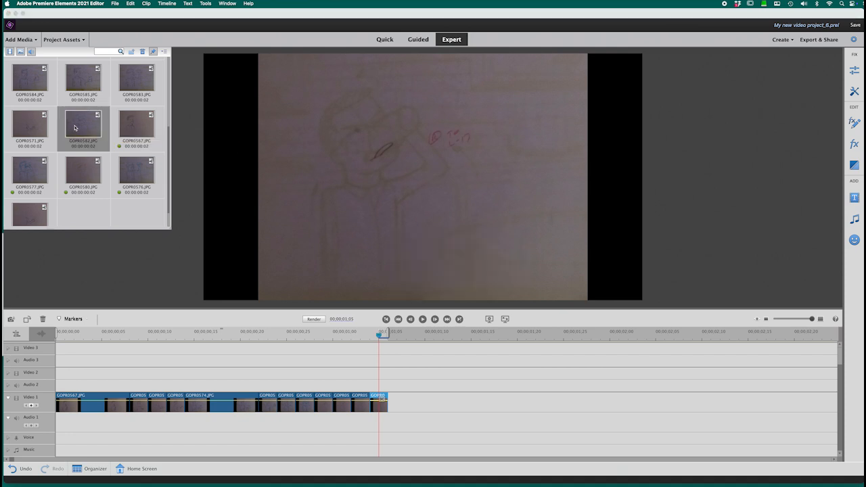
left_click_drag(75, 127, 392, 404)
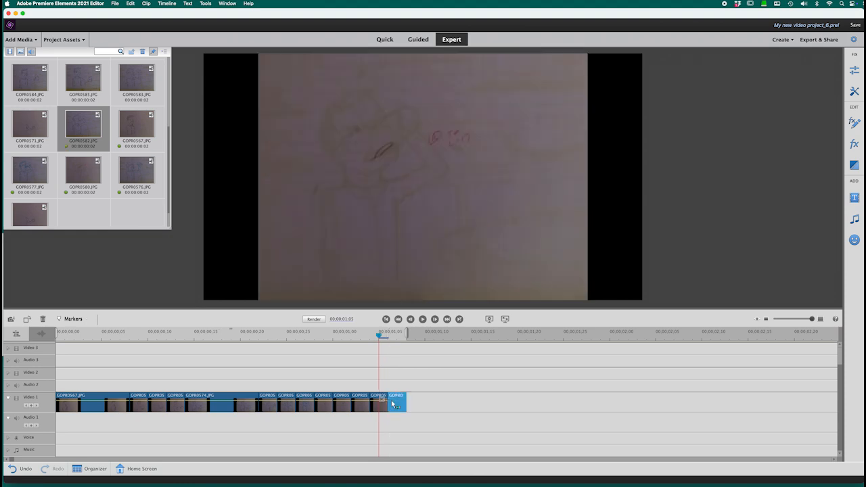
left_click_drag(378, 334, 396, 335)
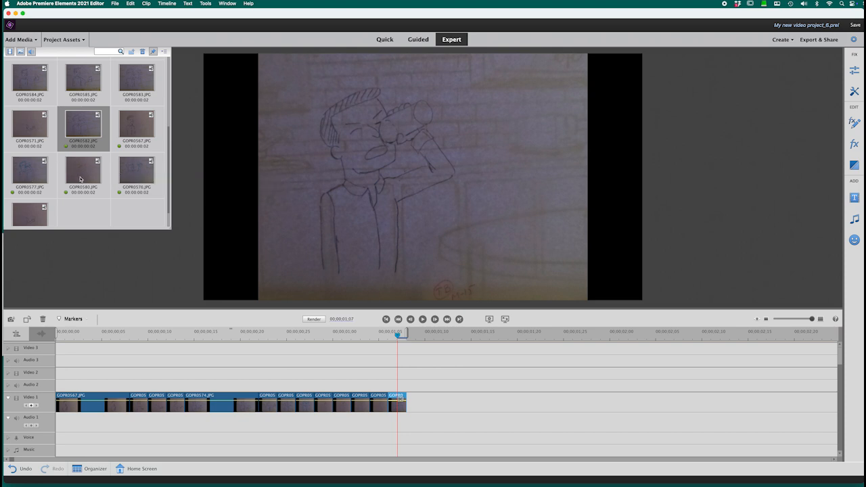
Place GOPR0583.JPG directly after the GOPR0582.JPG clip on Video 1 and move the playhead onto it.
scroll(79, 179, "down", 1)
scroll(79, 179, "up", 2)
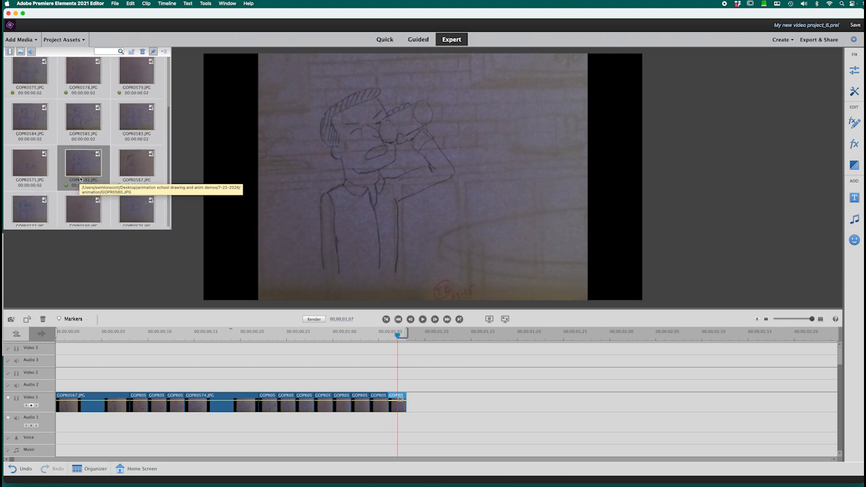
left_click(144, 116)
left_click_drag(200, 176, 408, 399)
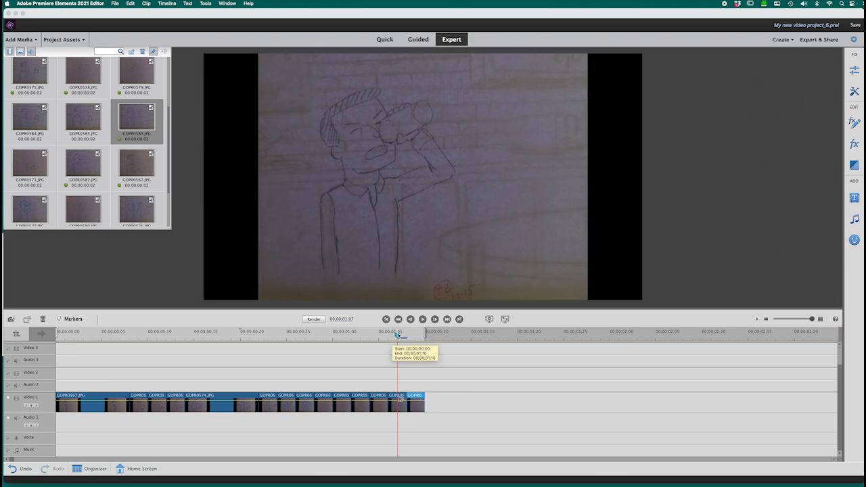
left_click_drag(398, 335, 415, 335)
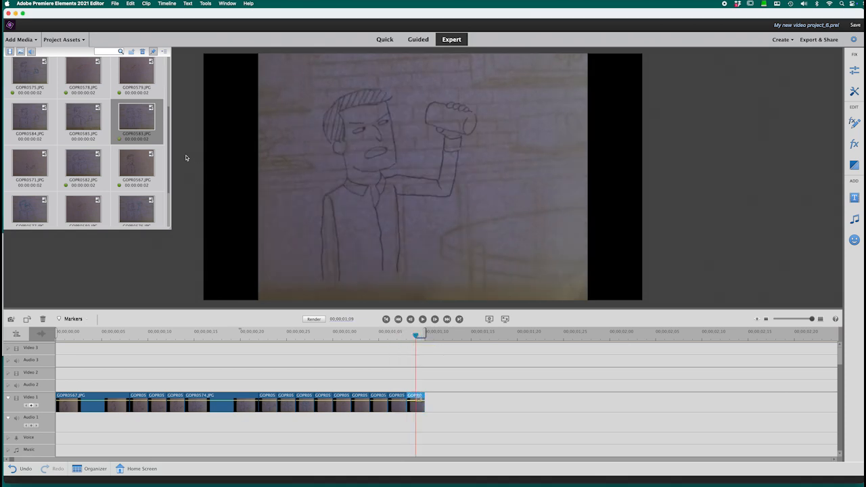
Append GOPR0584.JPG and GOPR0585.JPG, in that order, after the GOPR0583.JPG clip on Video 1, previewing each frame.
mouse_move(35, 115)
left_mouse_down()
mouse_move(313, 276)
mouse_move(436, 392)
mouse_move(438, 400)
mouse_move(427, 400)
left_mouse_up()
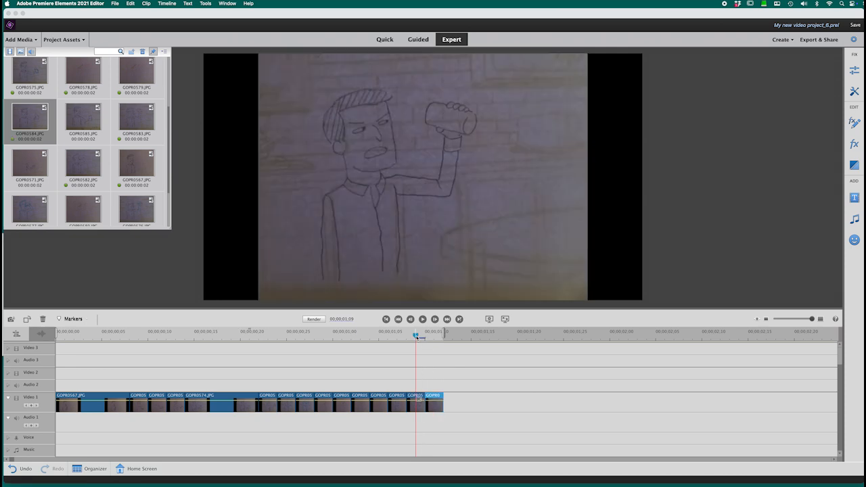
left_click(434, 336)
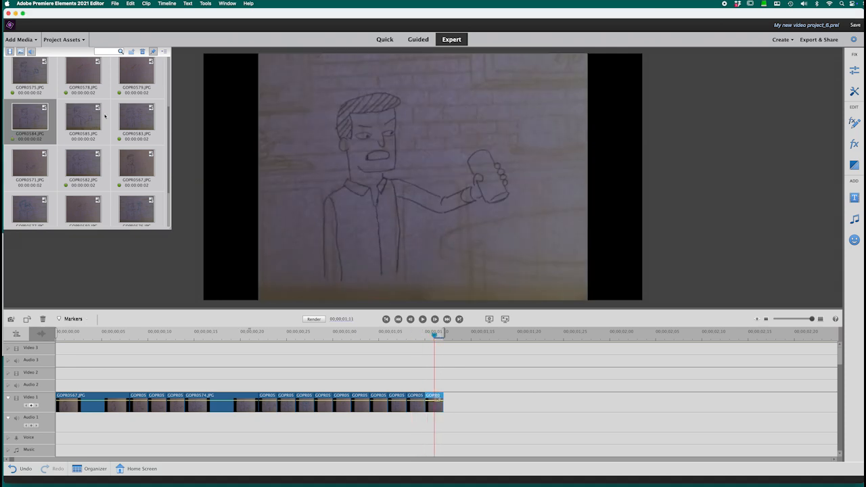
left_click(80, 119)
mouse_move(79, 119)
left_mouse_down()
mouse_move(376, 290)
mouse_move(482, 369)
mouse_move(449, 403)
left_mouse_up()
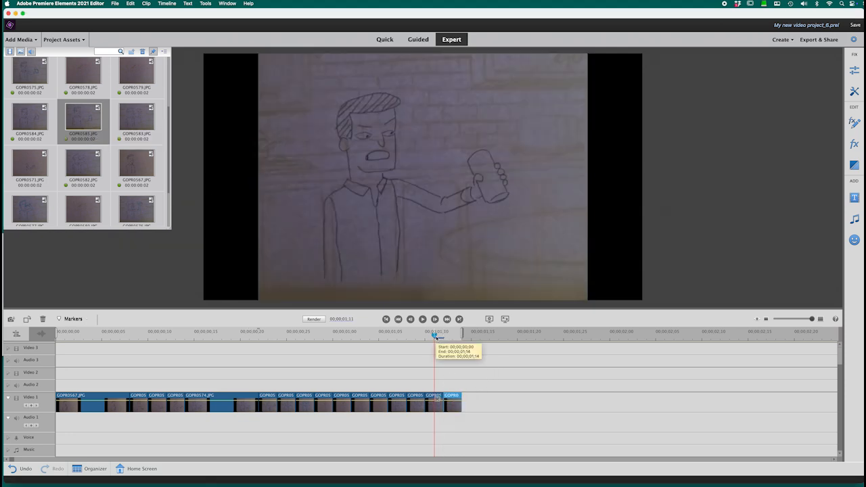
left_click_drag(435, 336, 454, 337)
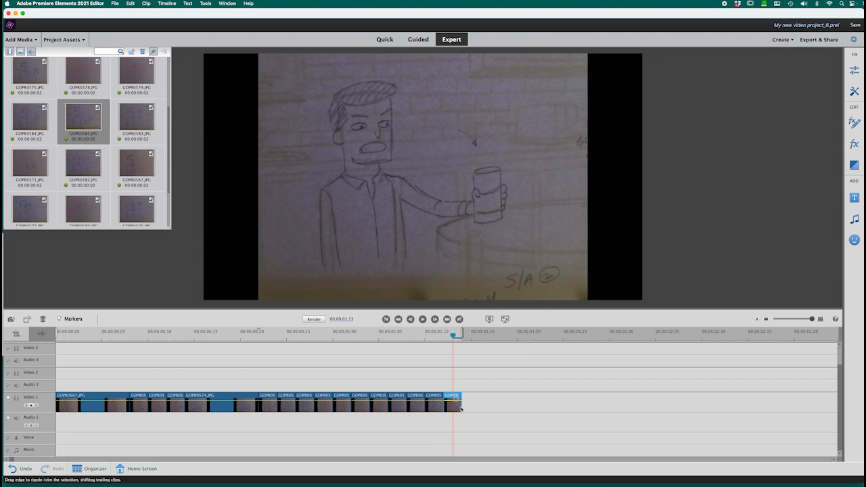
Extend the end of the GOPR0585.JPG clip on Video 1 to a duration of 14 frames.
left_click_drag(461, 407, 572, 400)
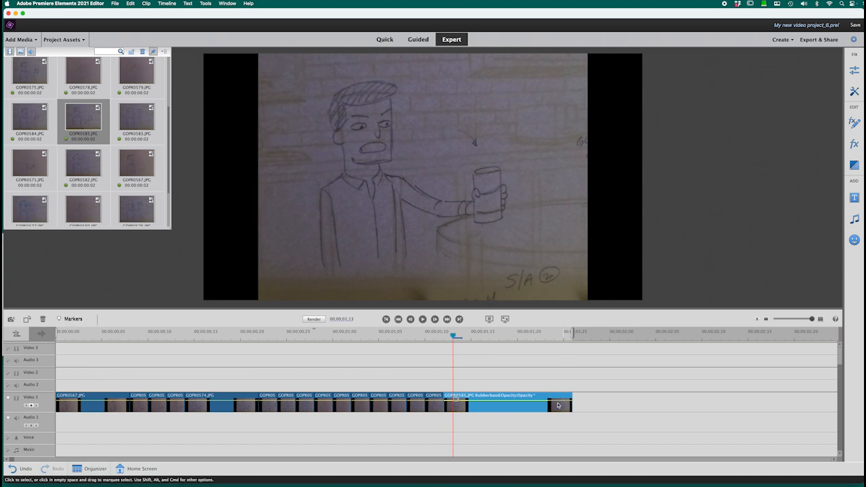
right_click(523, 408)
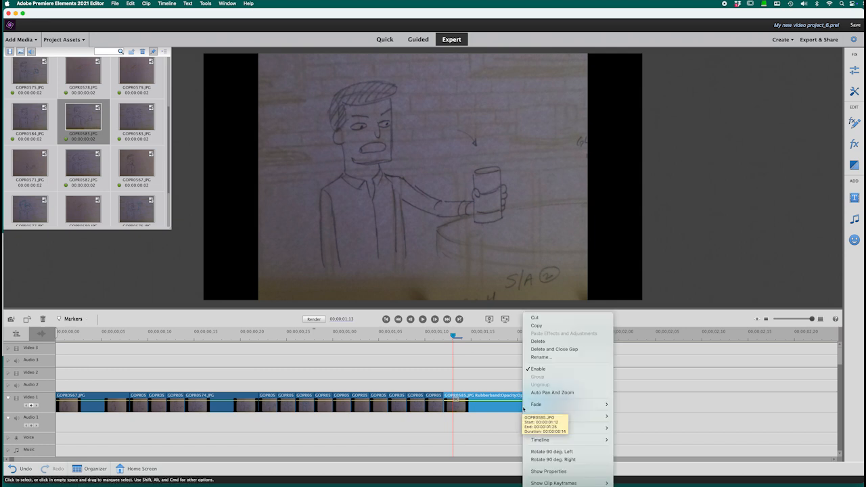
left_click(523, 409)
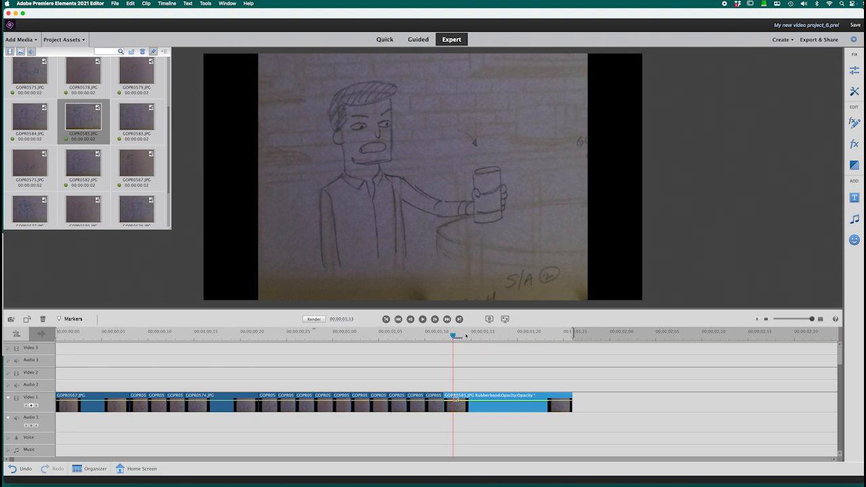
Return the playhead to the start of the timeline and play the assembled animation several times to check its timing.
mouse_move(462, 339)
left_mouse_down()
mouse_move(567, 345)
mouse_move(351, 338)
mouse_move(188, 293)
mouse_move(50, 287)
left_mouse_up()
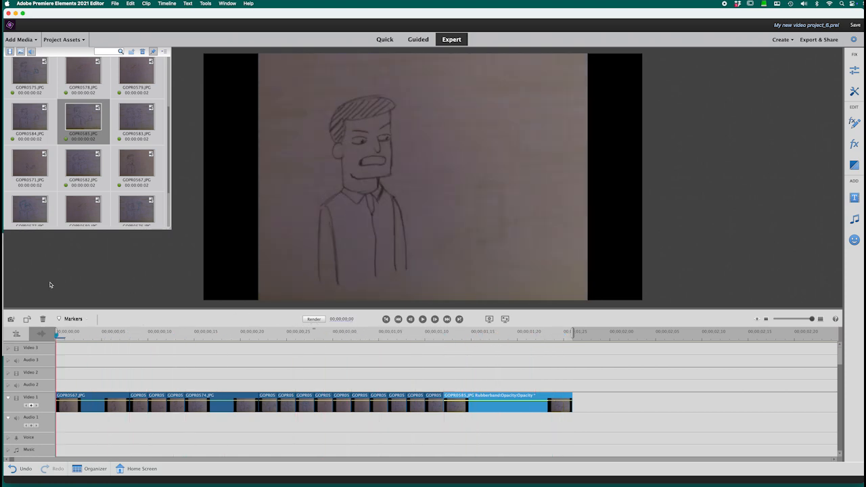
left_click(423, 319)
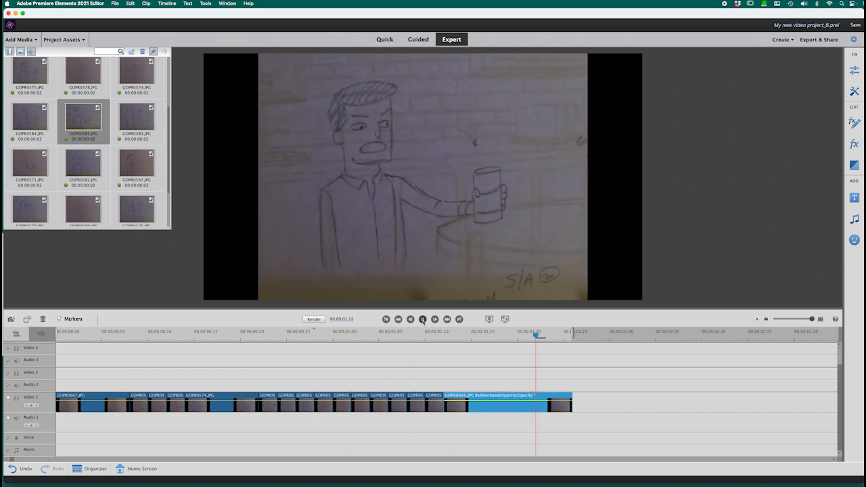
left_click(423, 319)
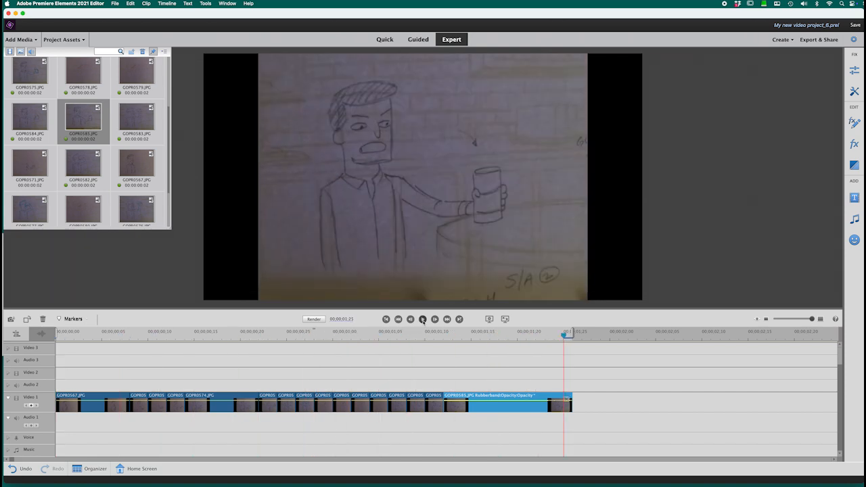
left_click(423, 320)
left_click(423, 319)
left_click(423, 319)
left_click(422, 319)
key("space")
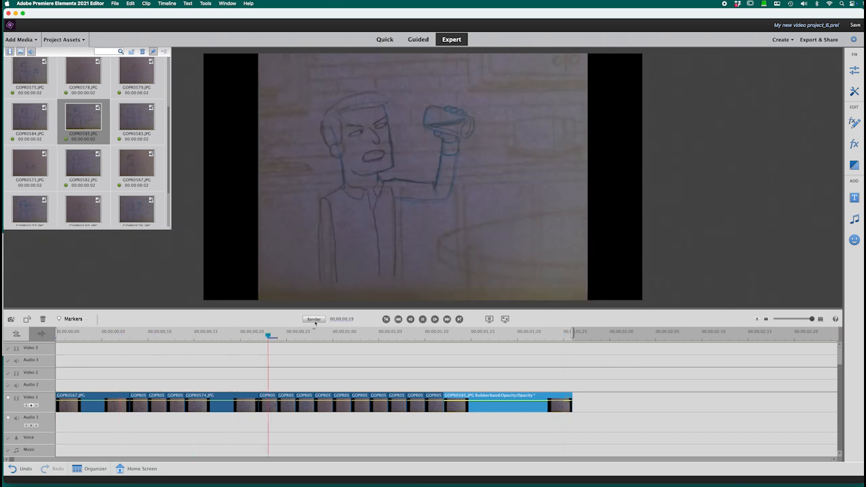
Play the finished animation through to its last frame to check the overall timing.
left_click(422, 320)
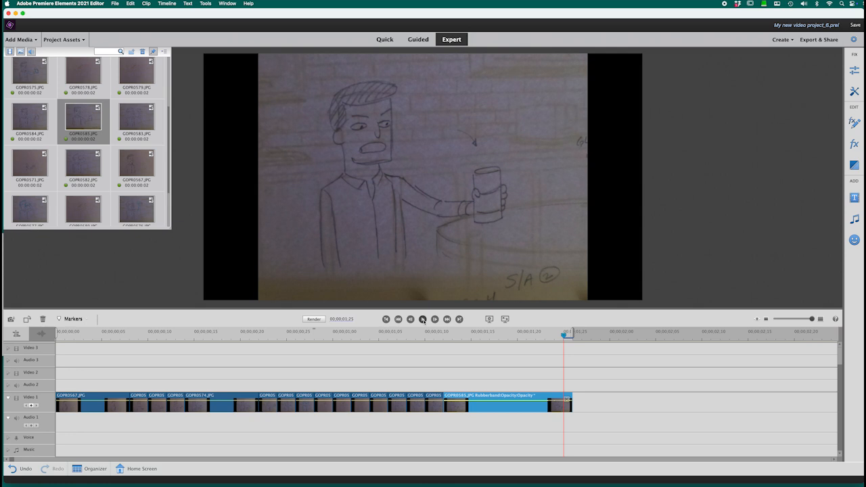
left_click(423, 319)
left_click(423, 320)
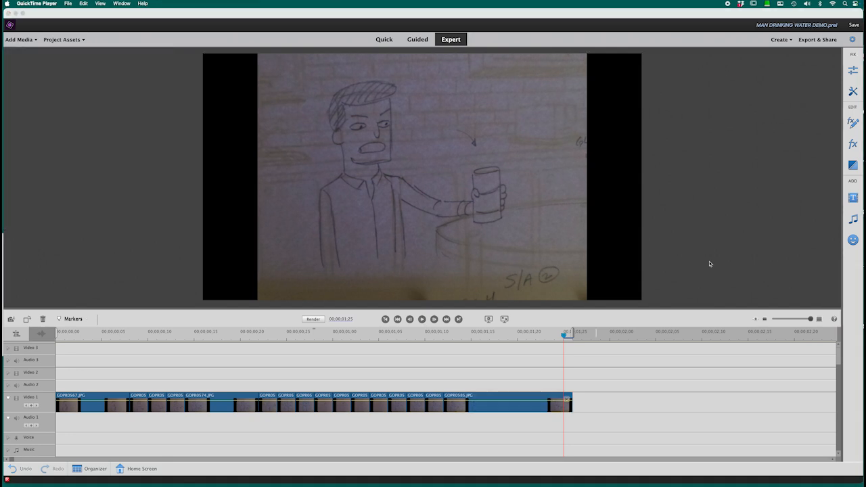
Open the export settings and review the quick export, Computer, TV, Mobile, Custom and online YouTube options.
left_click(813, 40)
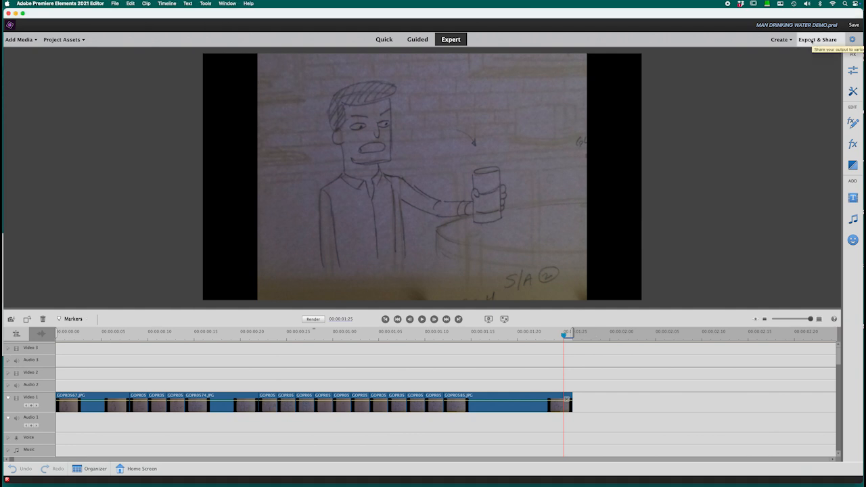
left_click(810, 40)
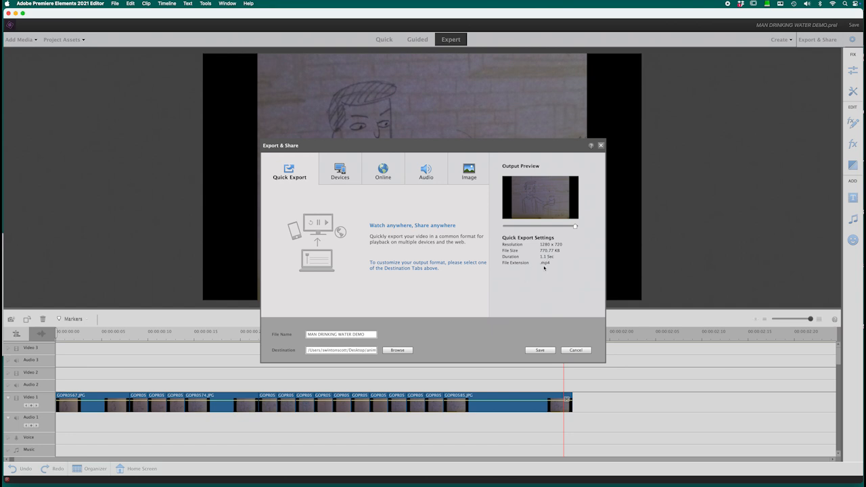
left_click(341, 170)
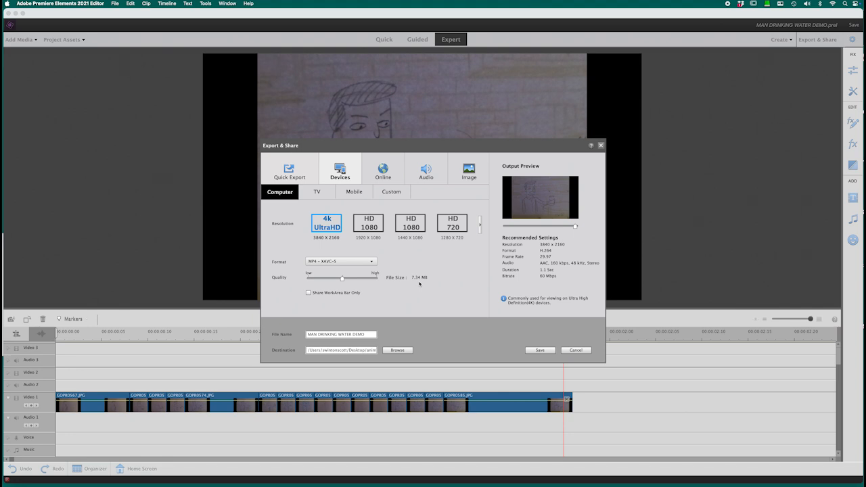
left_click(318, 192)
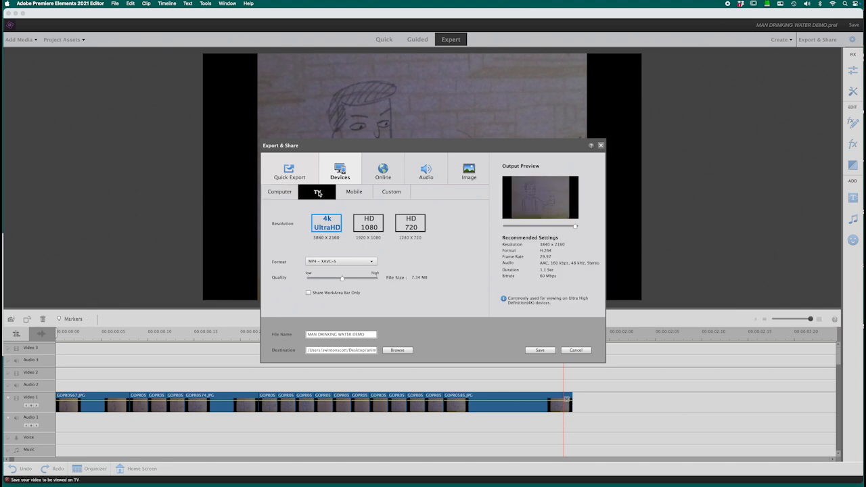
left_click(359, 192)
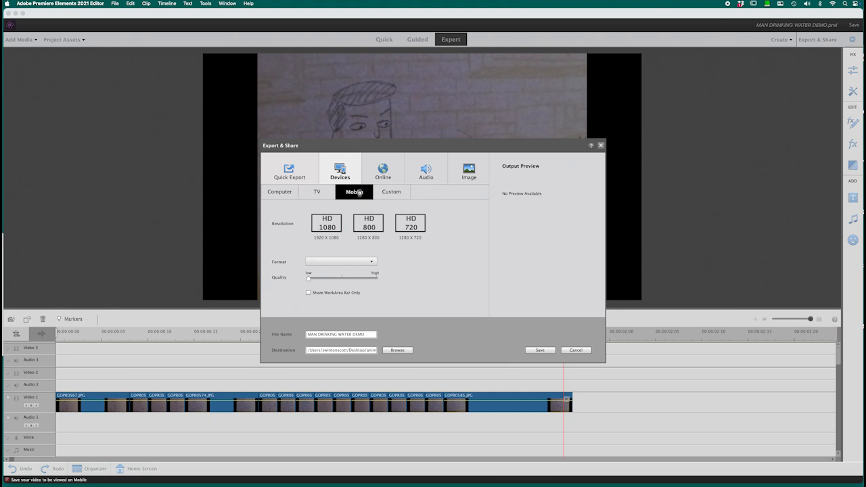
left_click(393, 192)
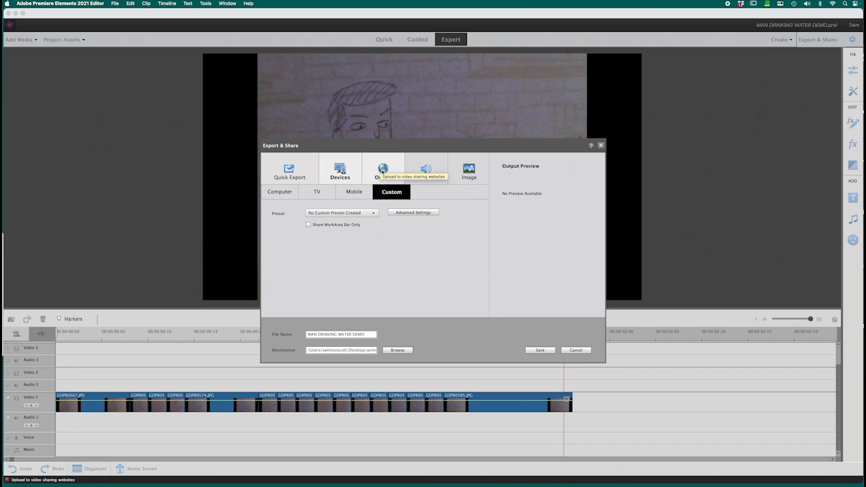
left_click(383, 172)
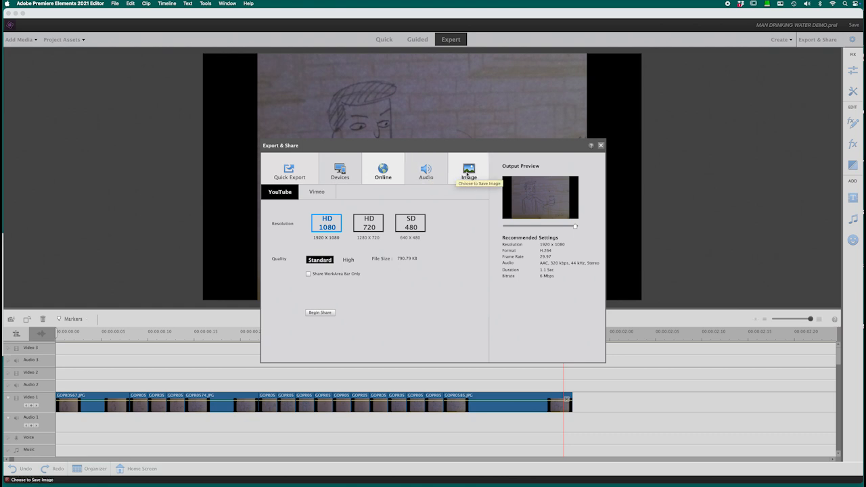
Choose the Computer device export at 4K UltraHD in MP4 - XAVC-S, with the UPLOAD TO YOUTUBE folder as destination.
left_click(335, 174)
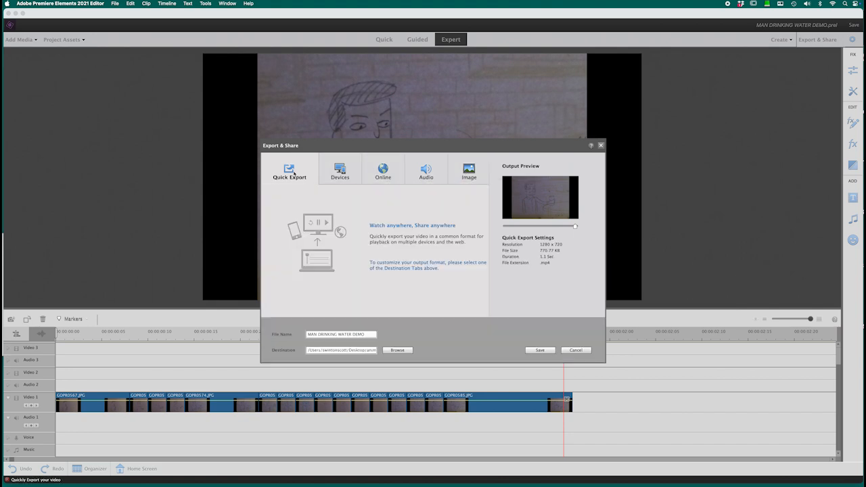
left_click(335, 174)
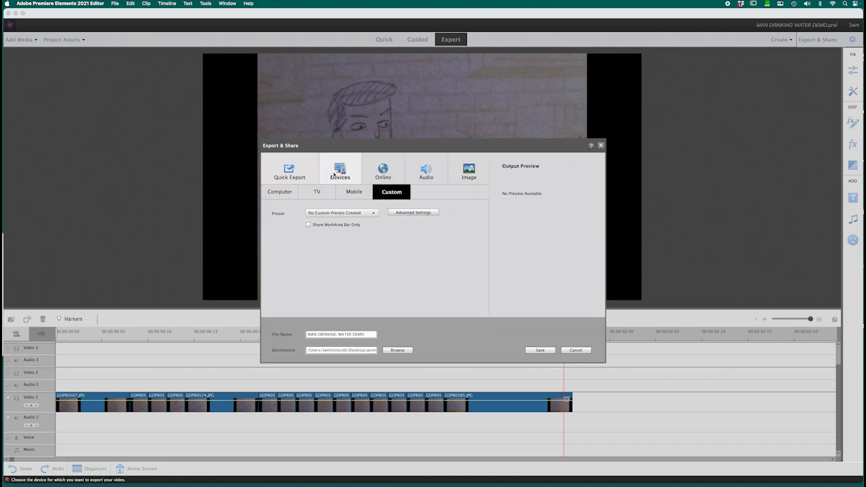
left_click(290, 192)
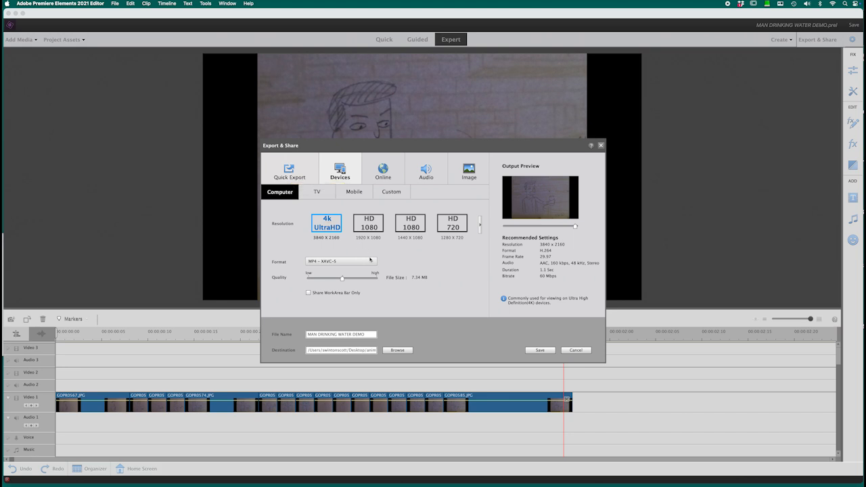
left_click(396, 349)
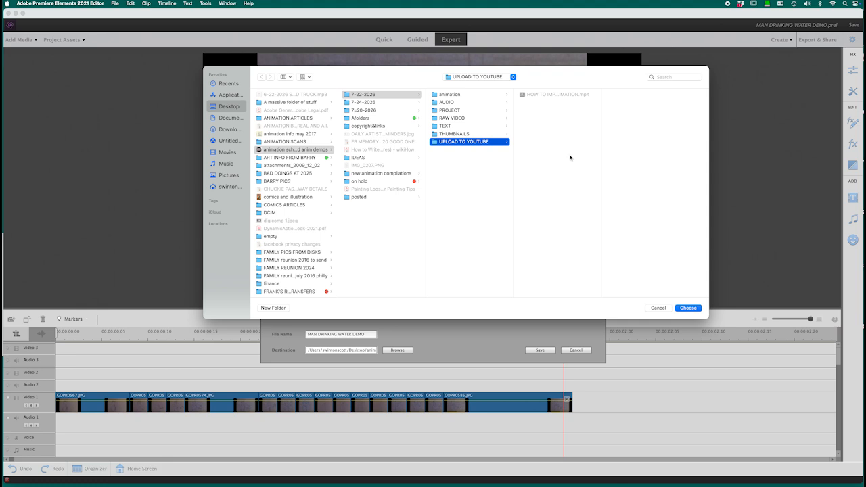
left_click(688, 308)
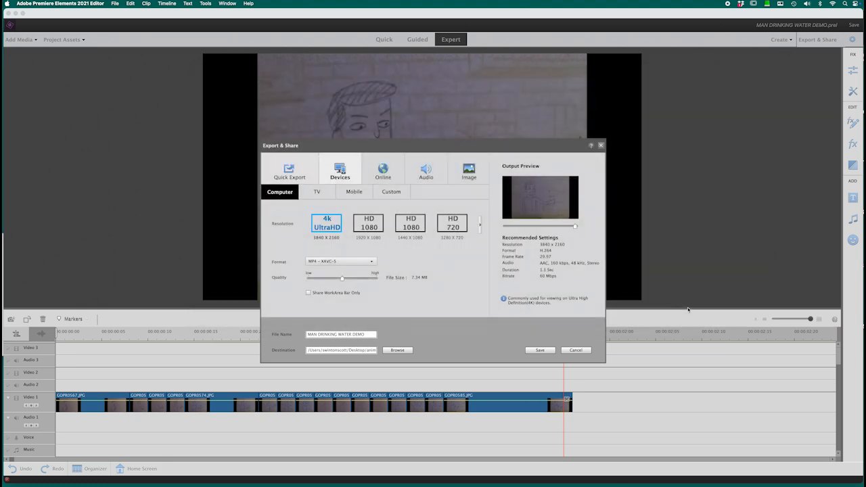
Export the movie as MAN DRINKING WATER DEMO, agreeing to continue without audio.
left_click(539, 350)
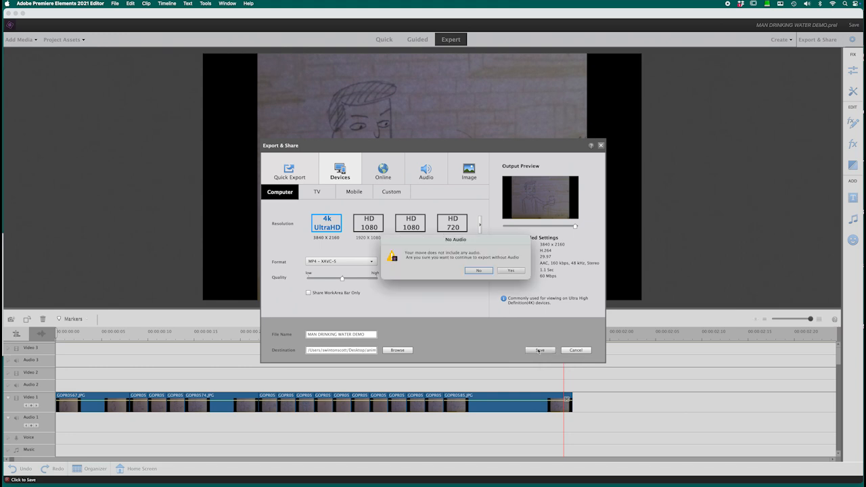
left_click(477, 271)
left_click(512, 271)
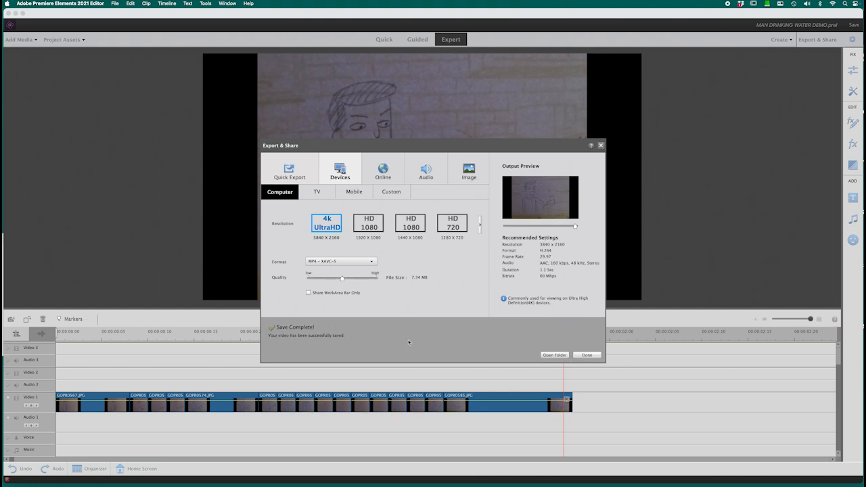
Open the export folder and play MAN DRINKING WATER DEMO.mp4 in QuickTime Player, with the playback controls moved lower over the video.
left_click(555, 356)
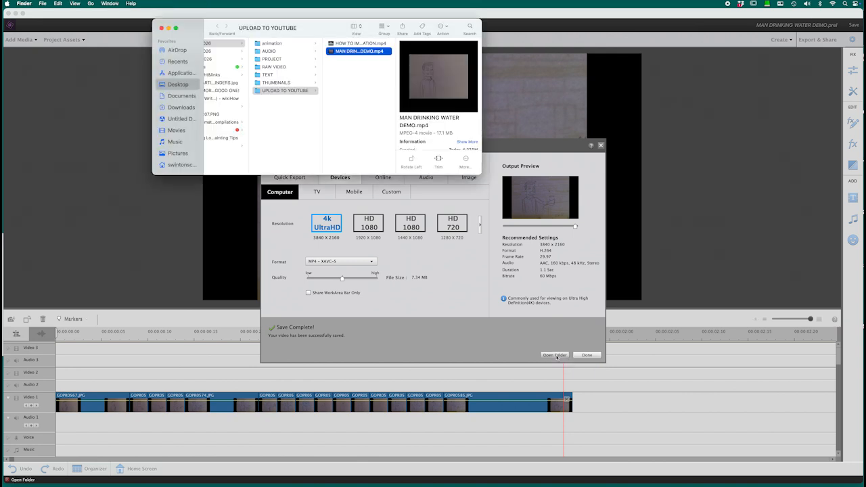
double_click(330, 52)
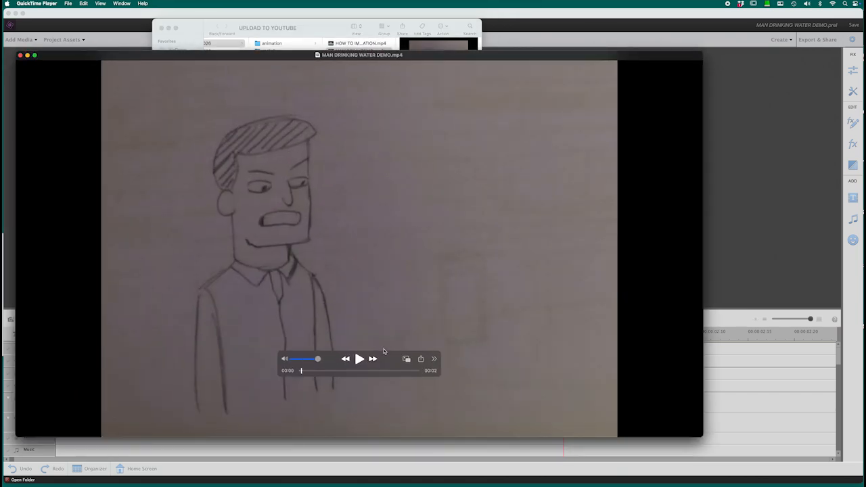
left_click_drag(385, 354, 427, 451)
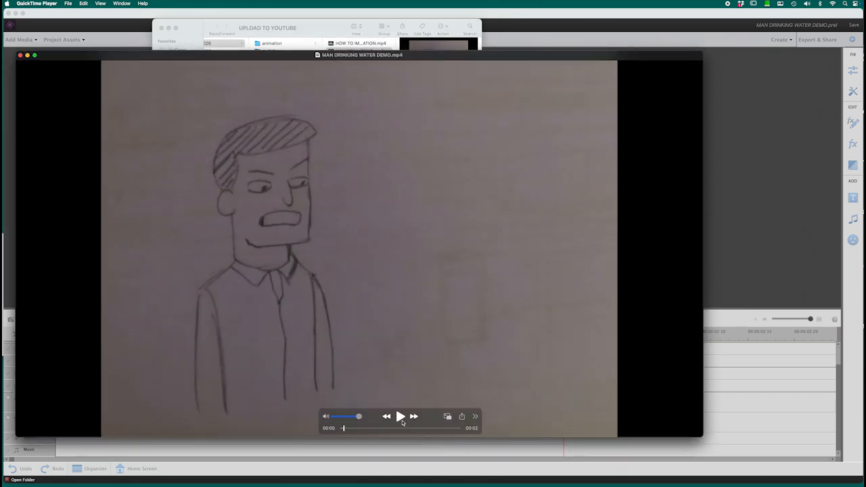
left_click(400, 416)
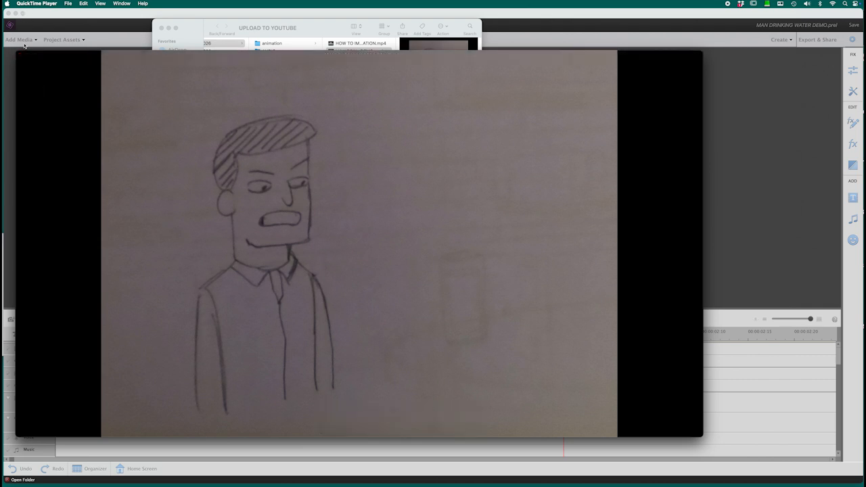
Close the video player and the folder window, and finish the export to return to the timeline.
left_click(21, 55)
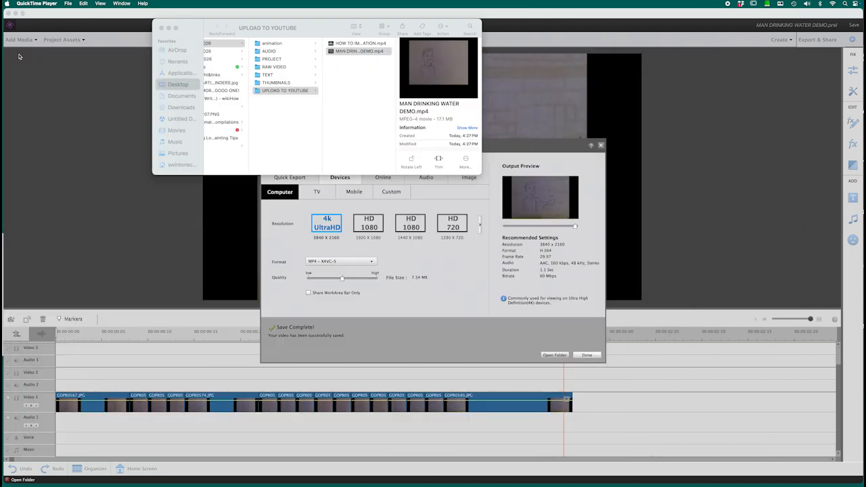
left_click(160, 28)
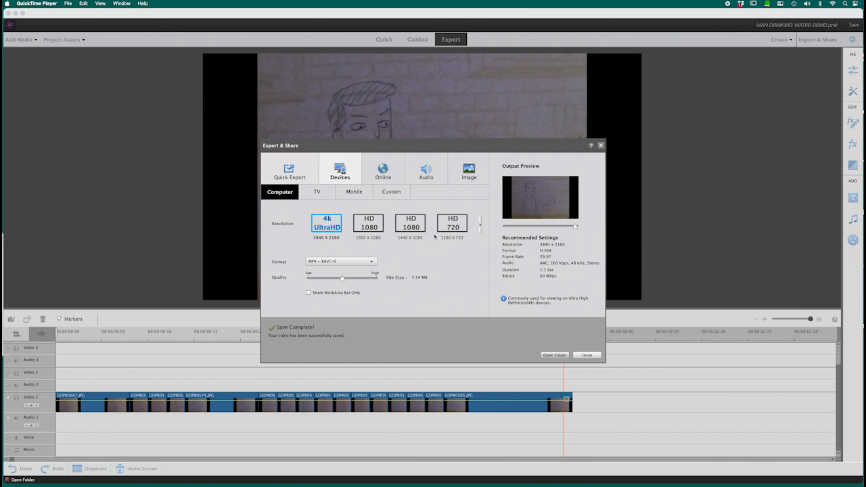
left_click(586, 359)
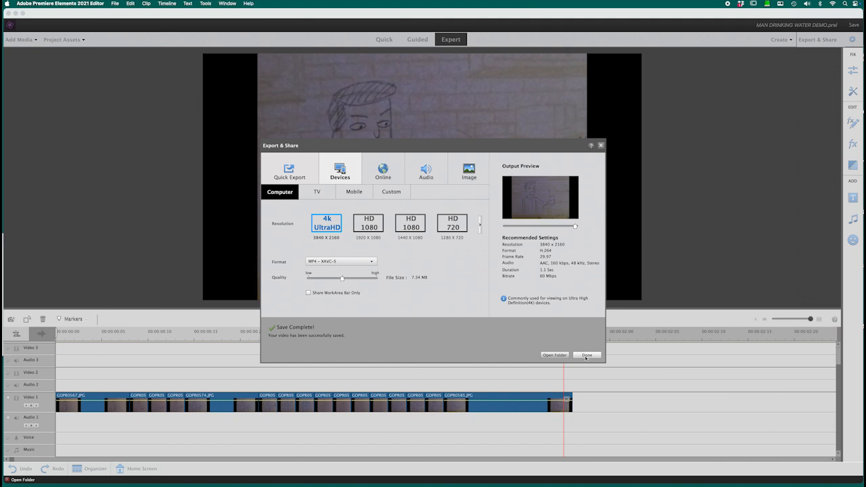
left_click(586, 356)
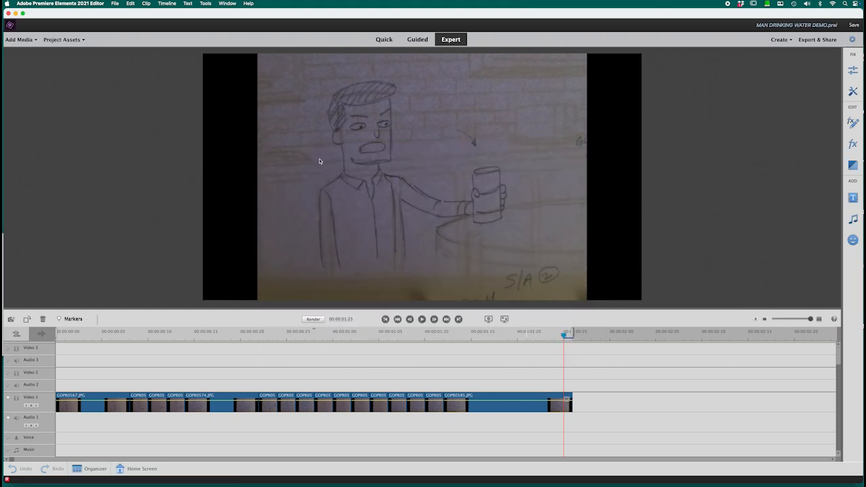